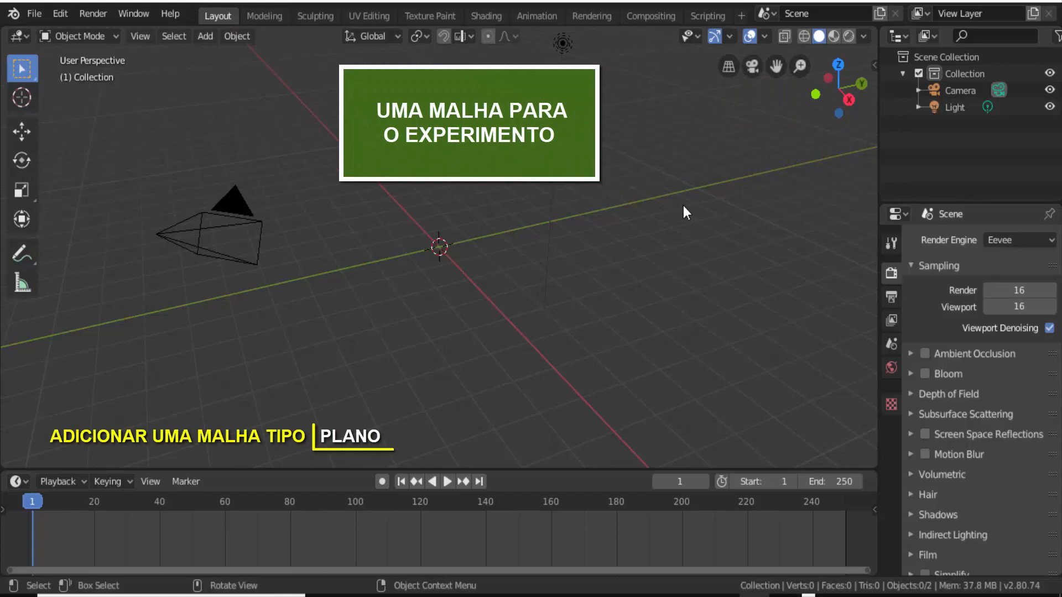
# Step: Add a plane mesh at the scene's center and scale it up uniformly to several times its size
pyautogui.hotkey('shift', 'a')
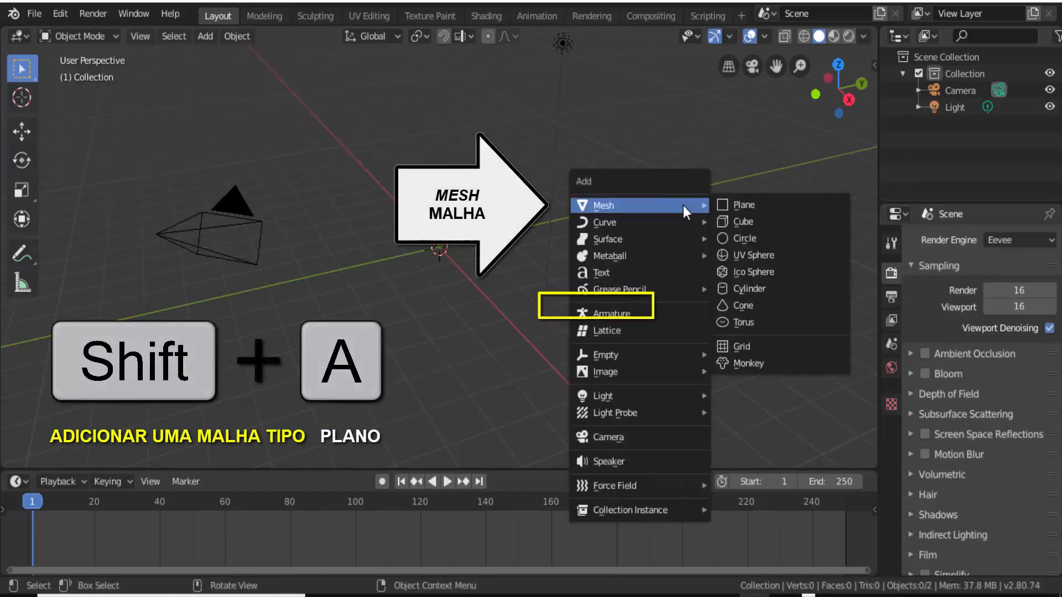
pyautogui.click(747, 208)
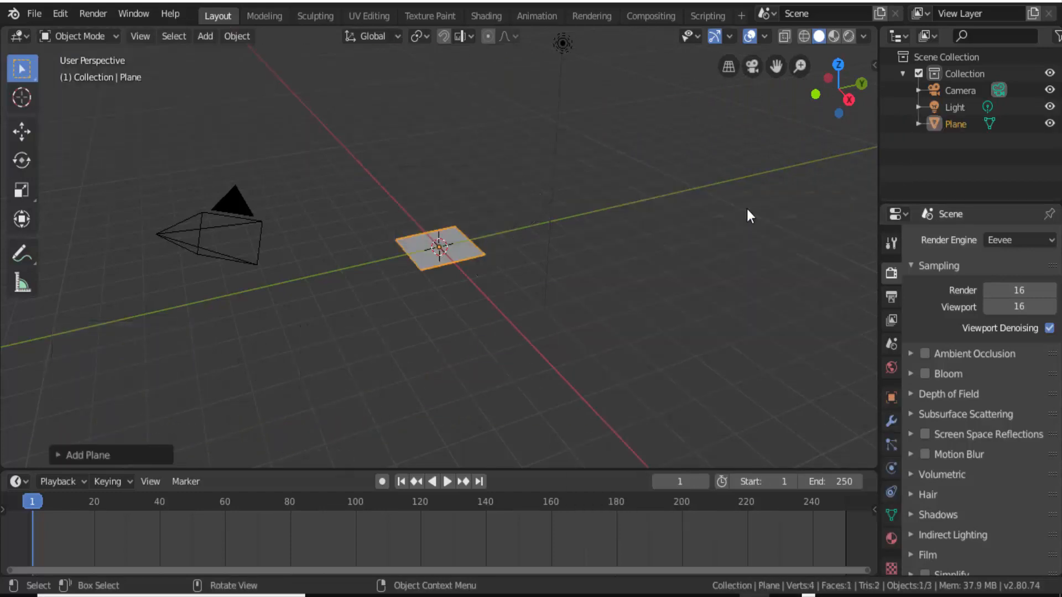
pyautogui.press('s')
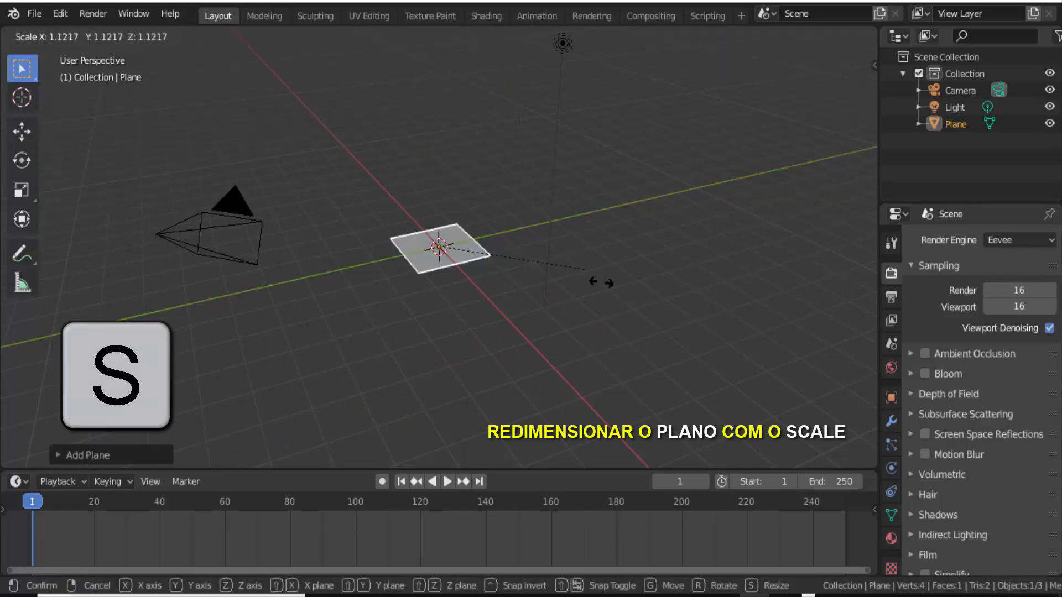
pyautogui.click(161, 47)
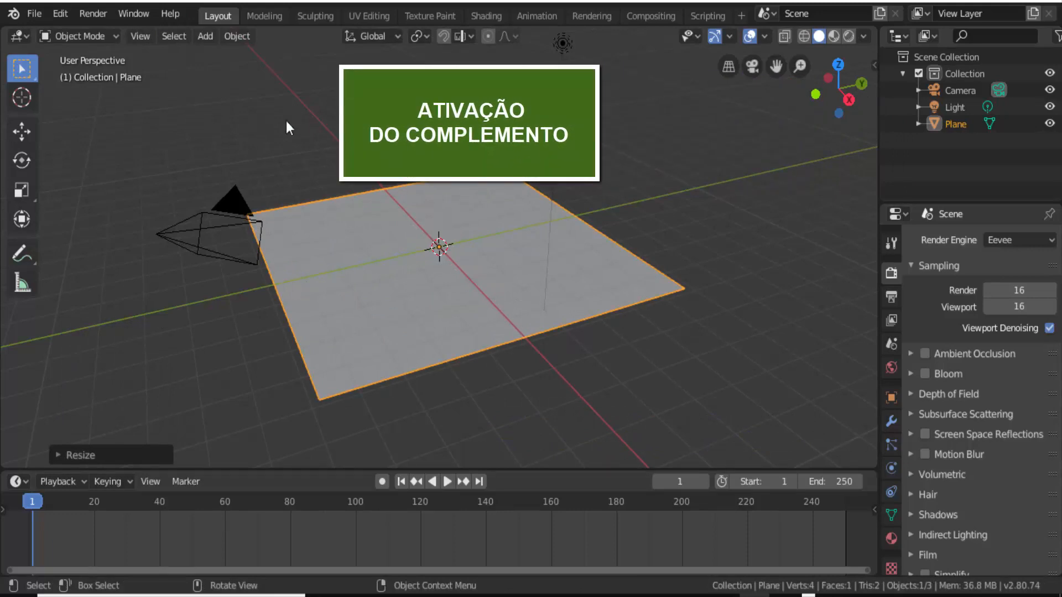
# Step: Search the add-ons in the preferences for "librar" and enable Material: Material Library
pyautogui.click(62, 14)
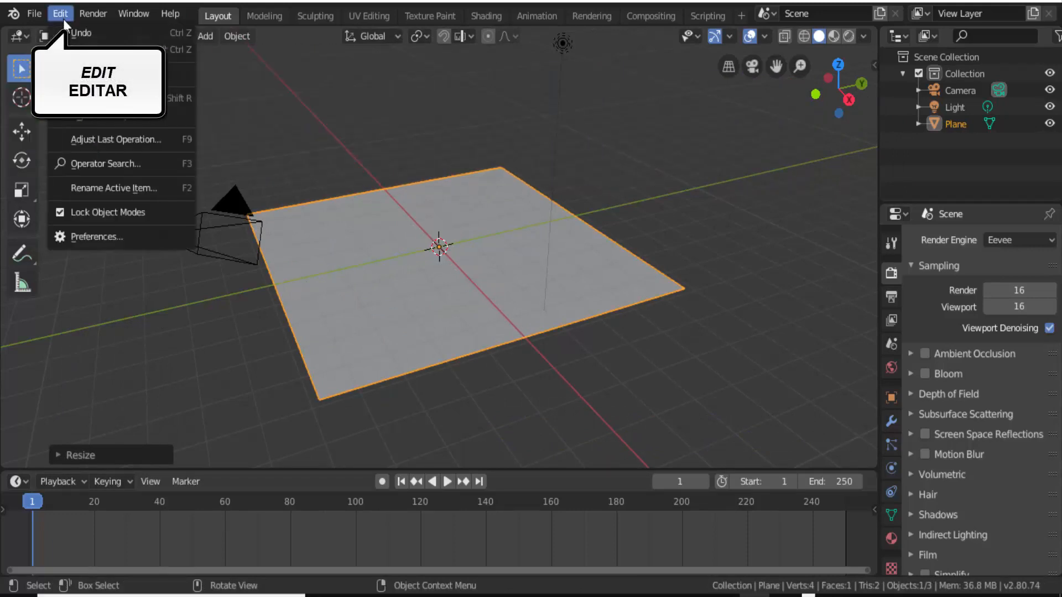
pyautogui.moveTo(12, 15)
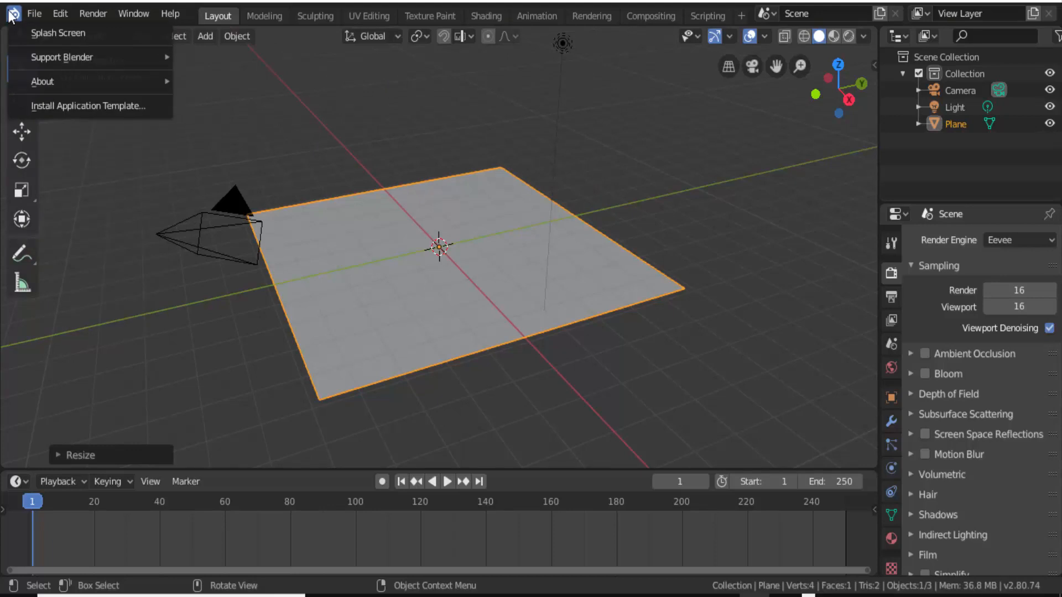
pyautogui.moveTo(55, 13)
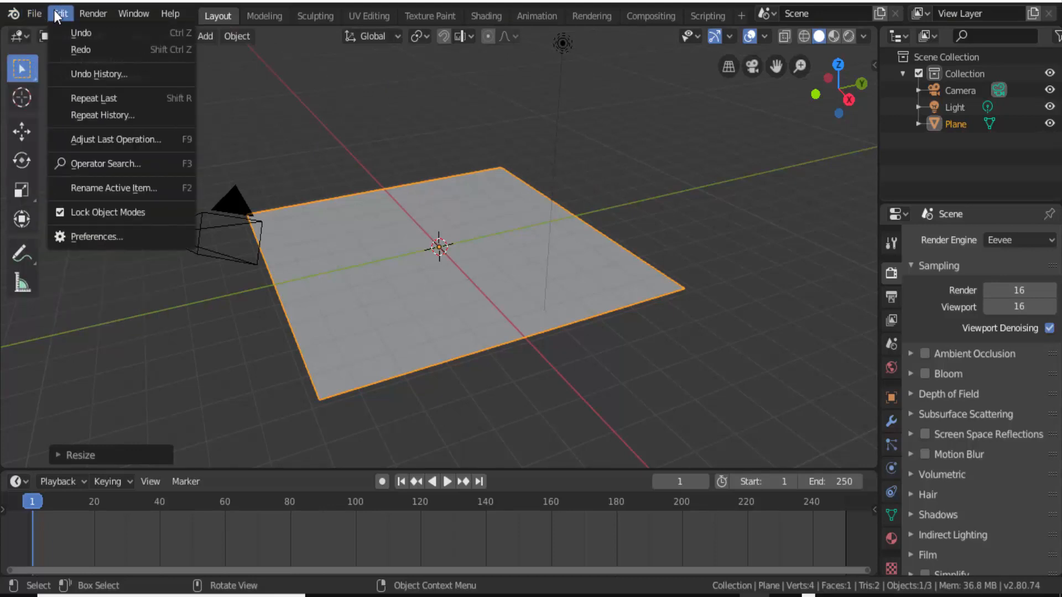
pyautogui.click(91, 239)
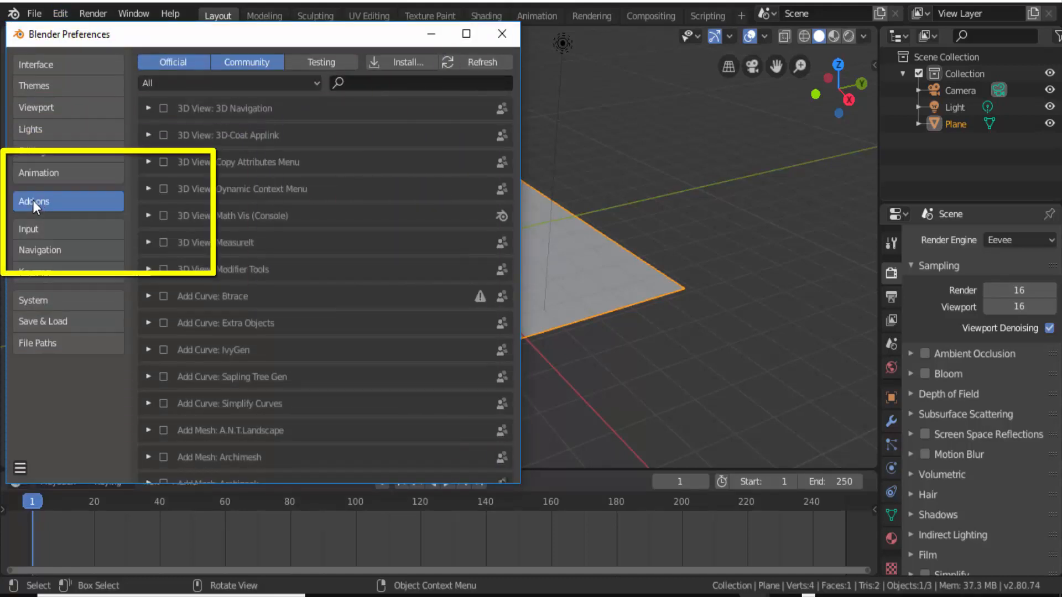
pyautogui.click(348, 84)
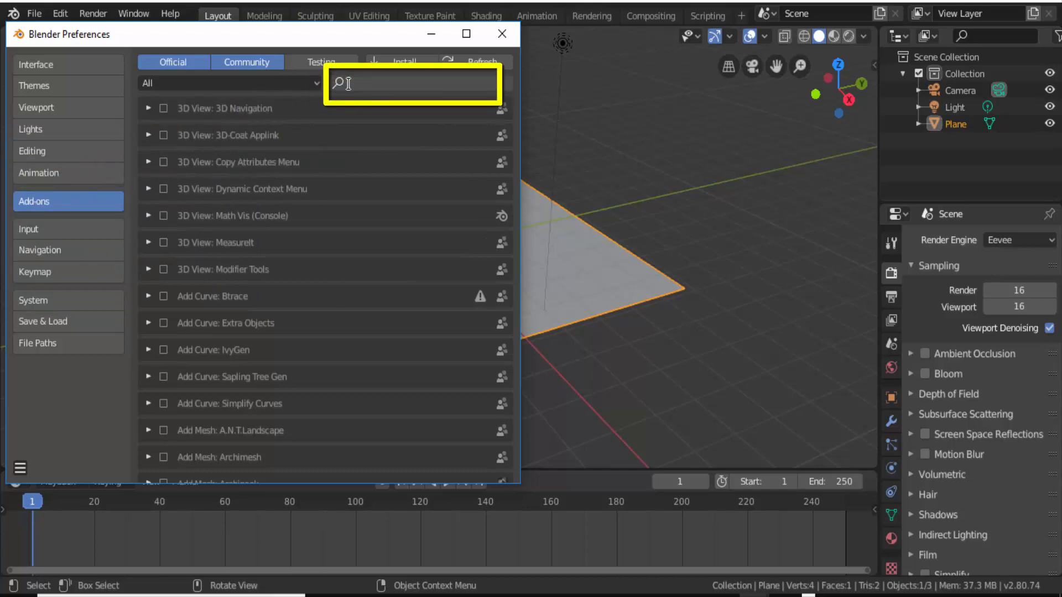
pyautogui.write('libra')
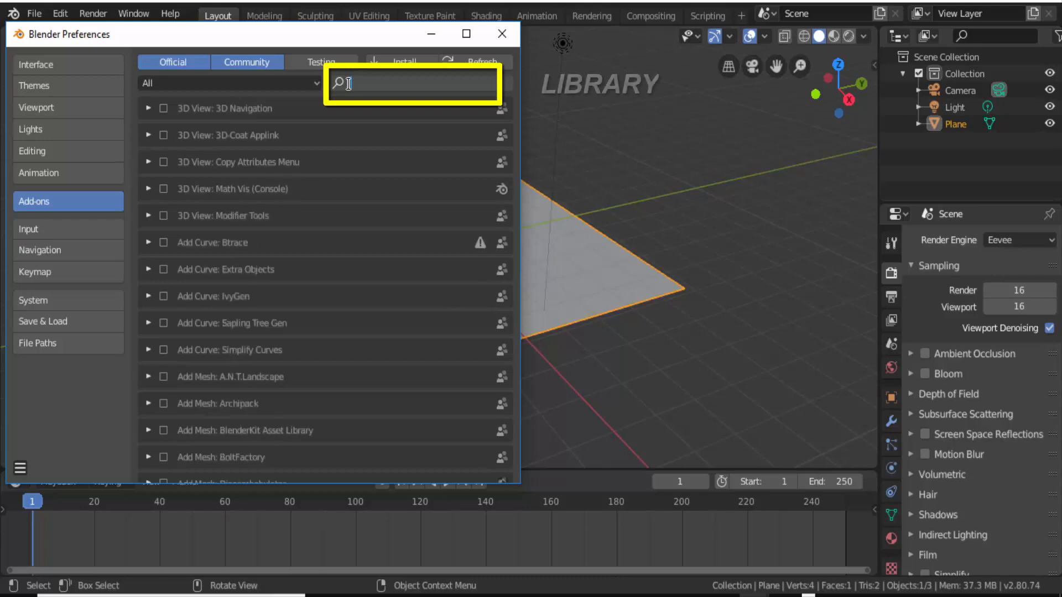
pyautogui.write('r')
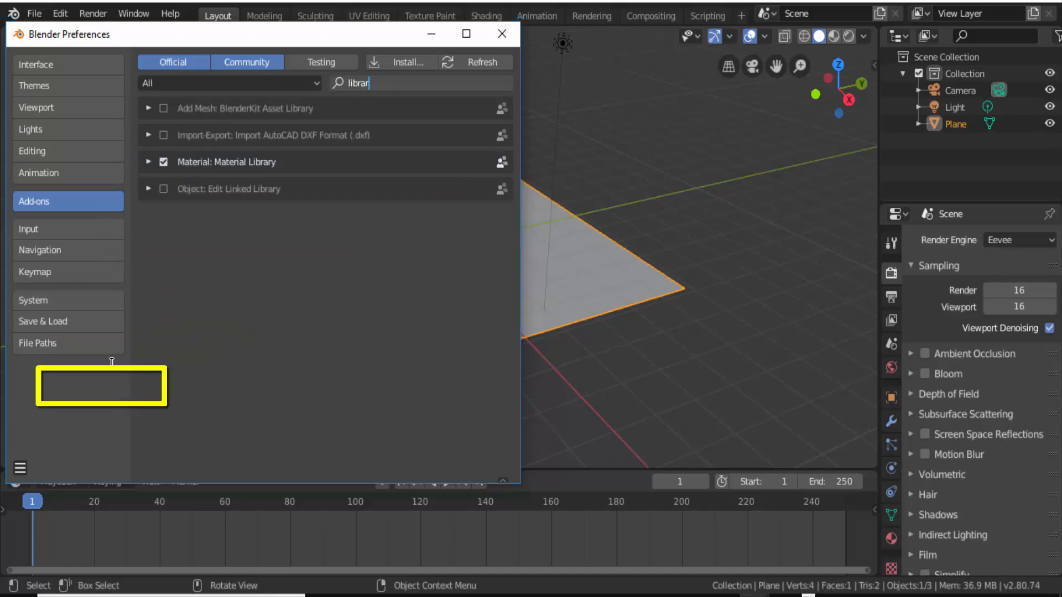
# Step: Save the current state of the preferences and close the preferences window
pyautogui.click(23, 473)
pyautogui.click(25, 474)
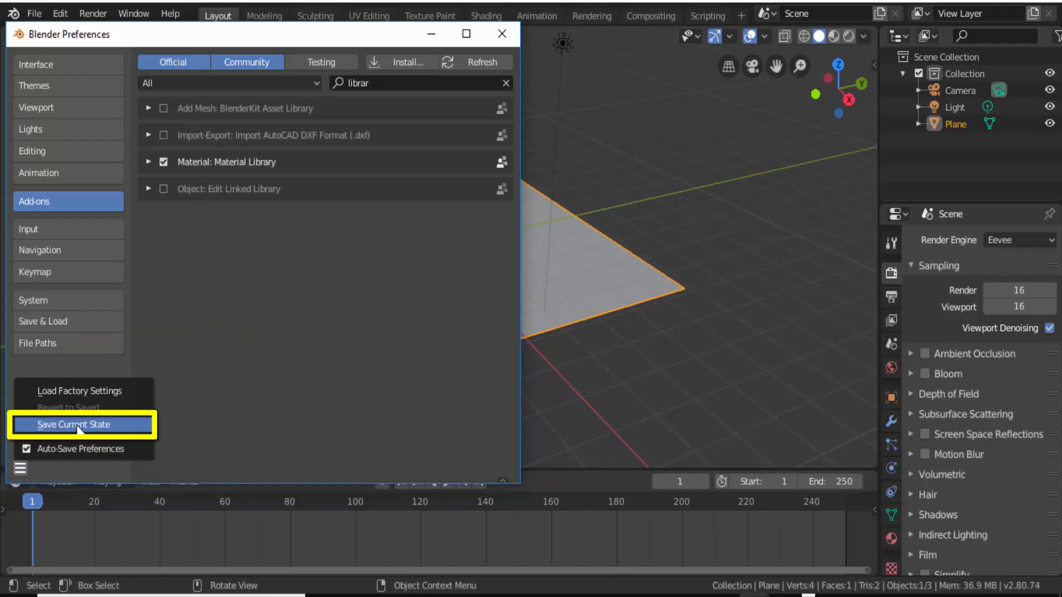
pyautogui.click(143, 425)
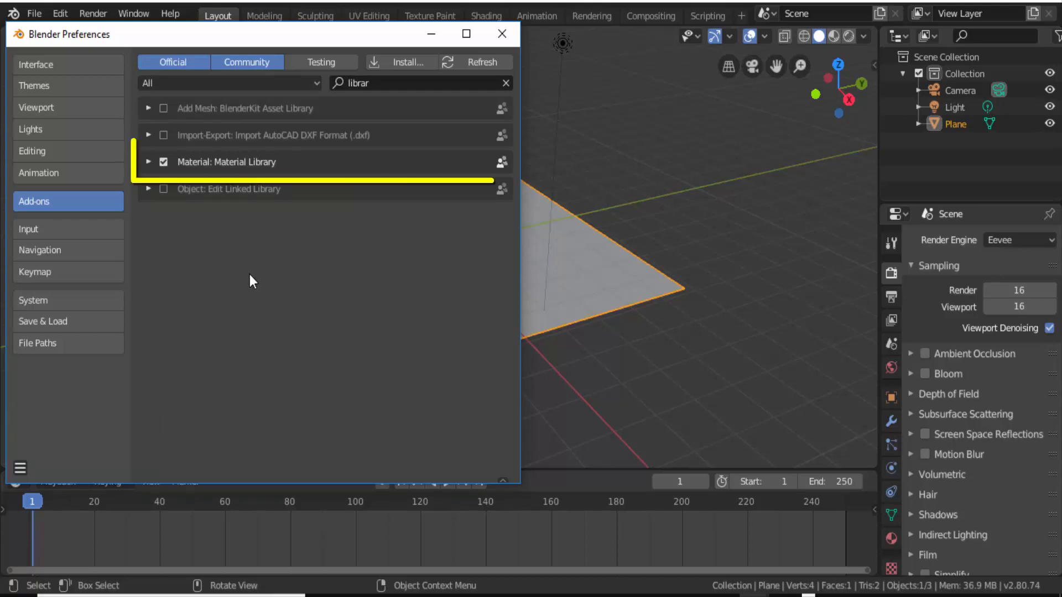
pyautogui.click(502, 34)
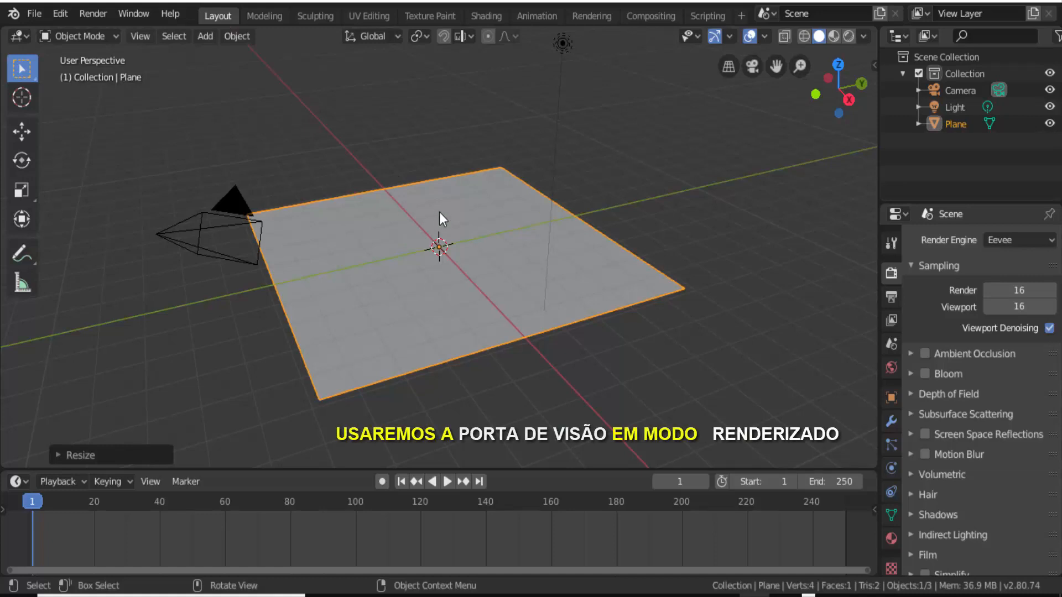
# Step: Switch the viewport to rendered shading and use an Environment Texture as the world's background color
pyautogui.click(847, 37)
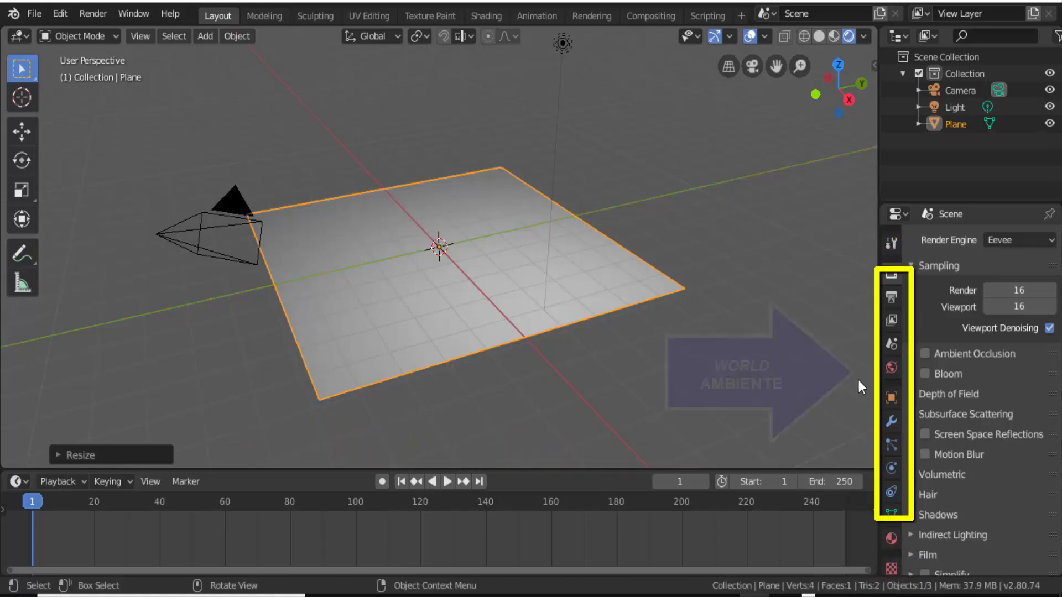
pyautogui.click(891, 368)
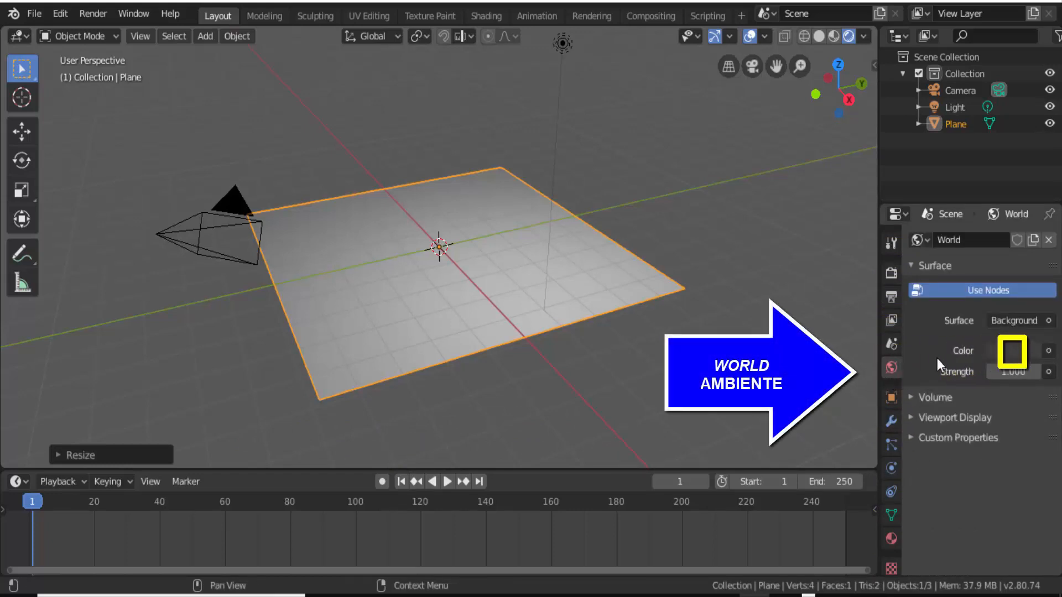
pyautogui.click(1048, 350)
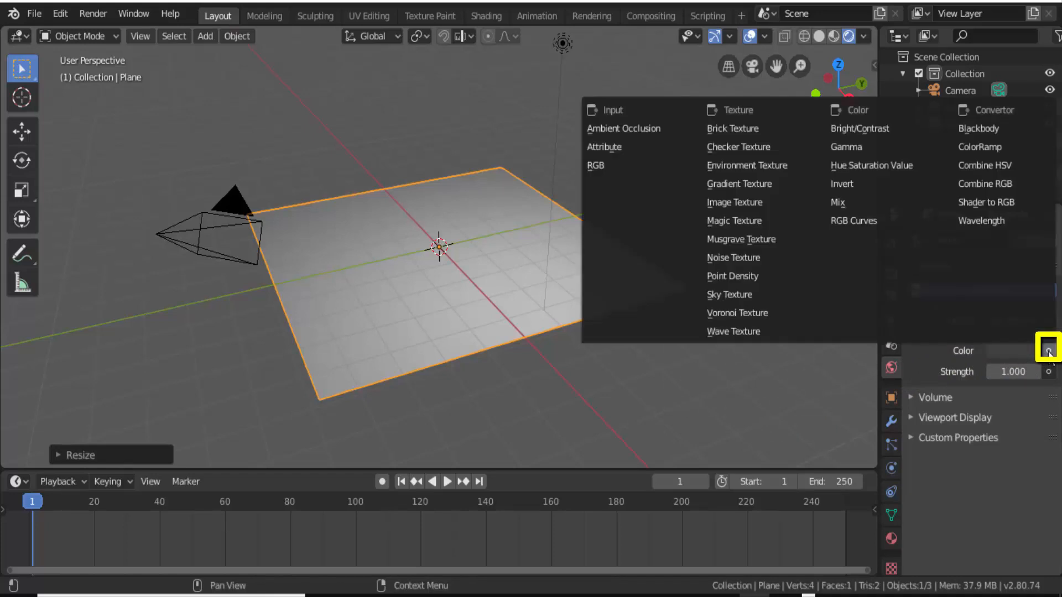
pyautogui.click(742, 166)
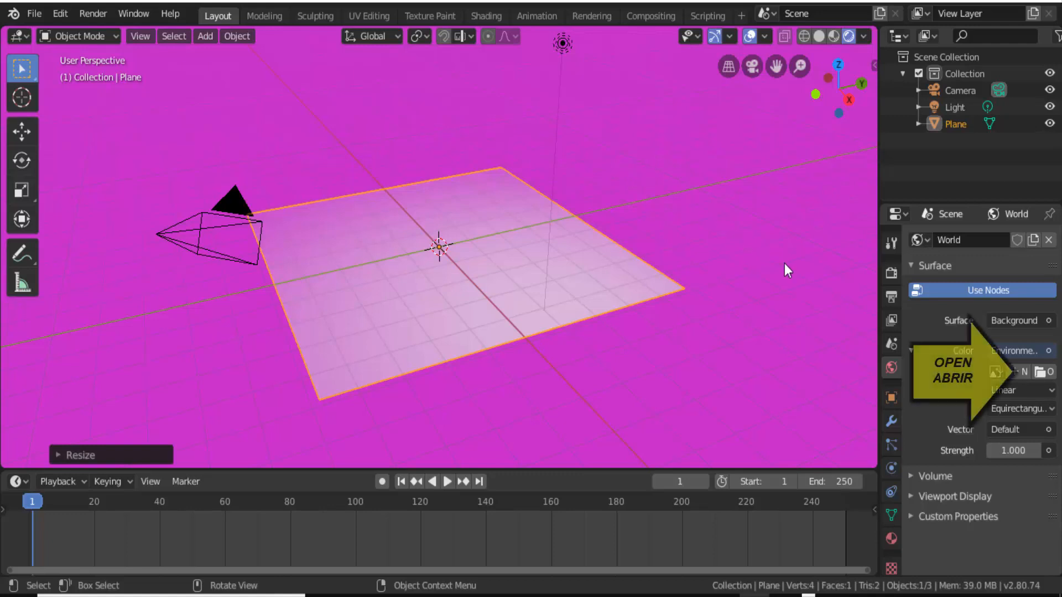
# Step: Load DIURNOS (9).jpg from the LMVBlender HDRI\DIURNO folder as the world's environment image
pyautogui.click(1036, 373)
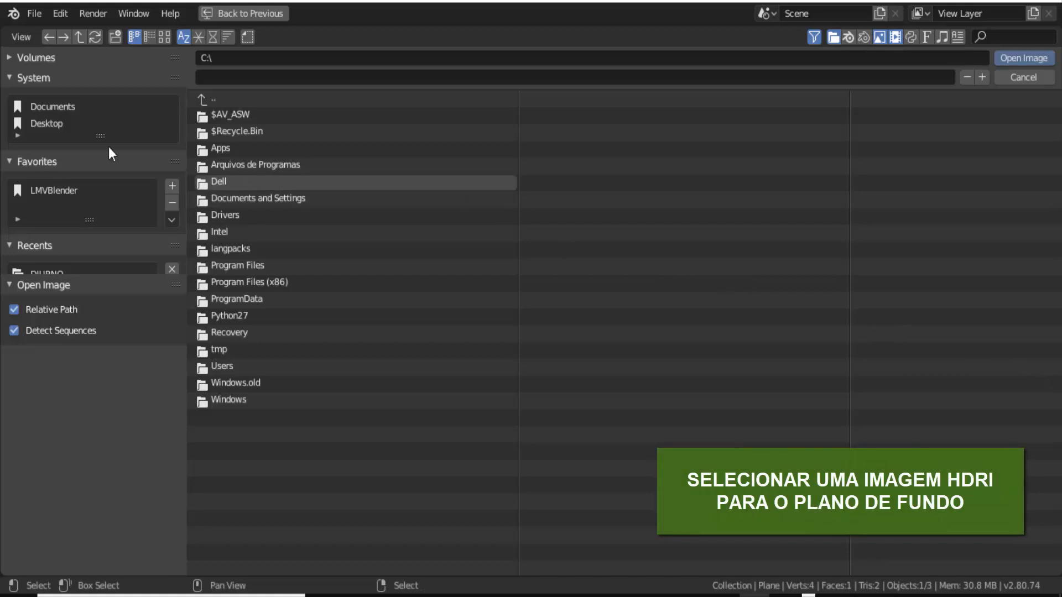
pyautogui.click(49, 190)
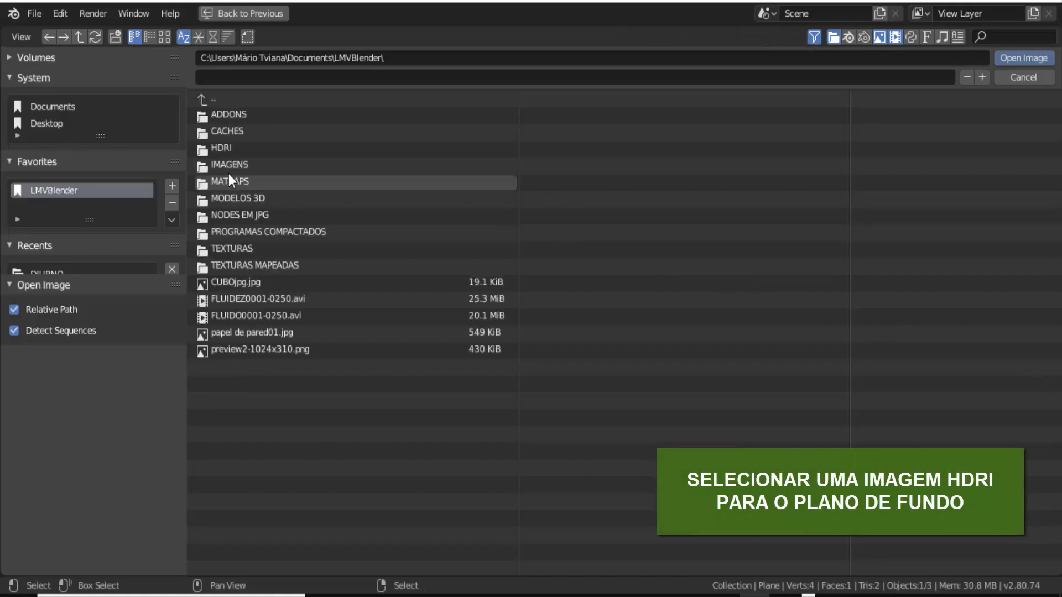
pyautogui.doubleClick(229, 148)
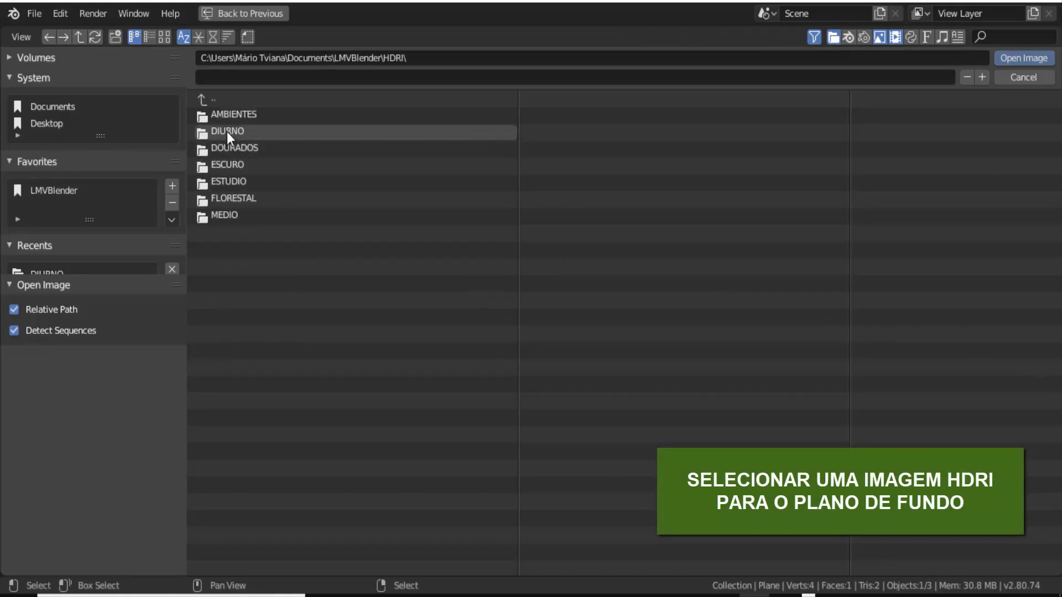
pyautogui.doubleClick(227, 132)
pyautogui.click(165, 36)
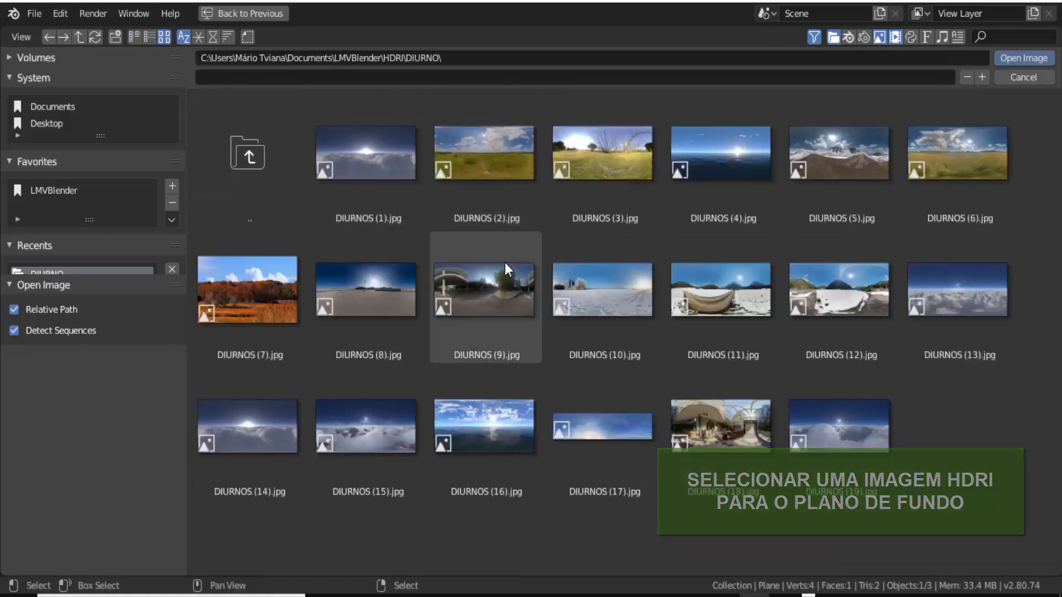
pyautogui.click(490, 296)
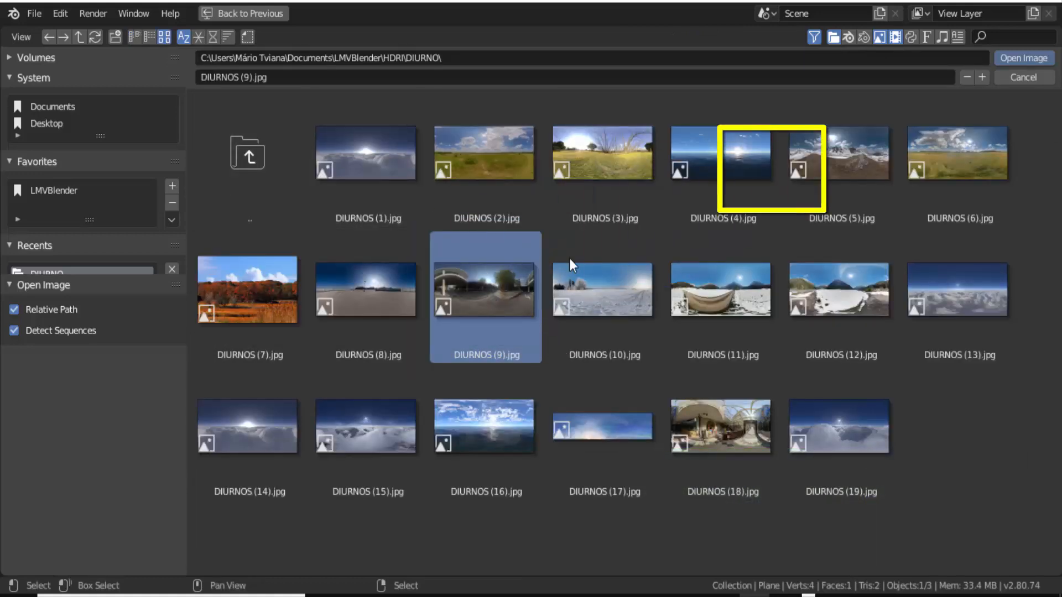
pyautogui.click(1008, 59)
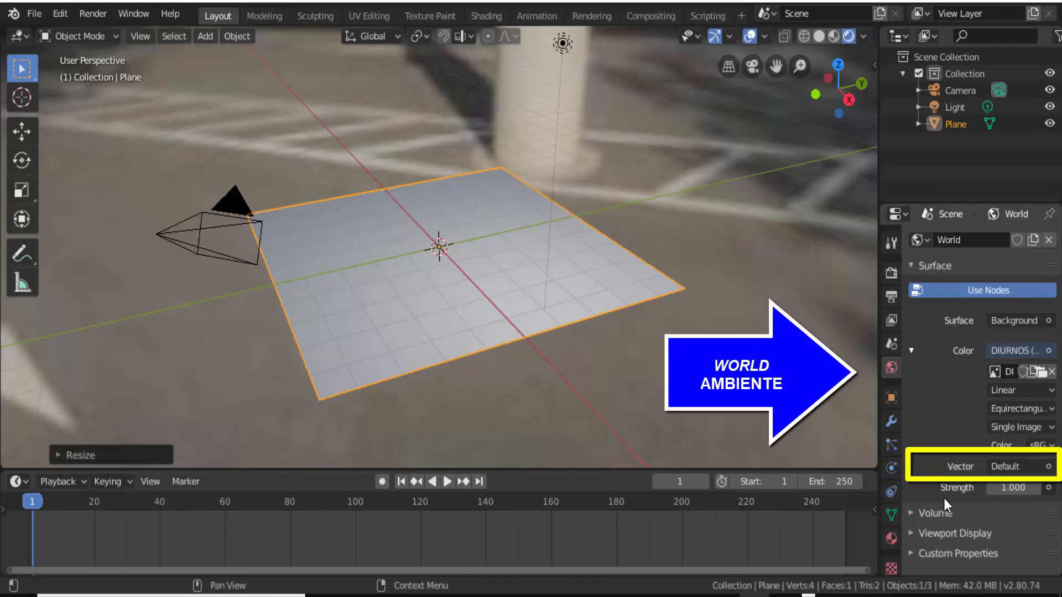
# Step: Link the world background's strength to the Ray Depth output of Light Path
pyautogui.click(1048, 467)
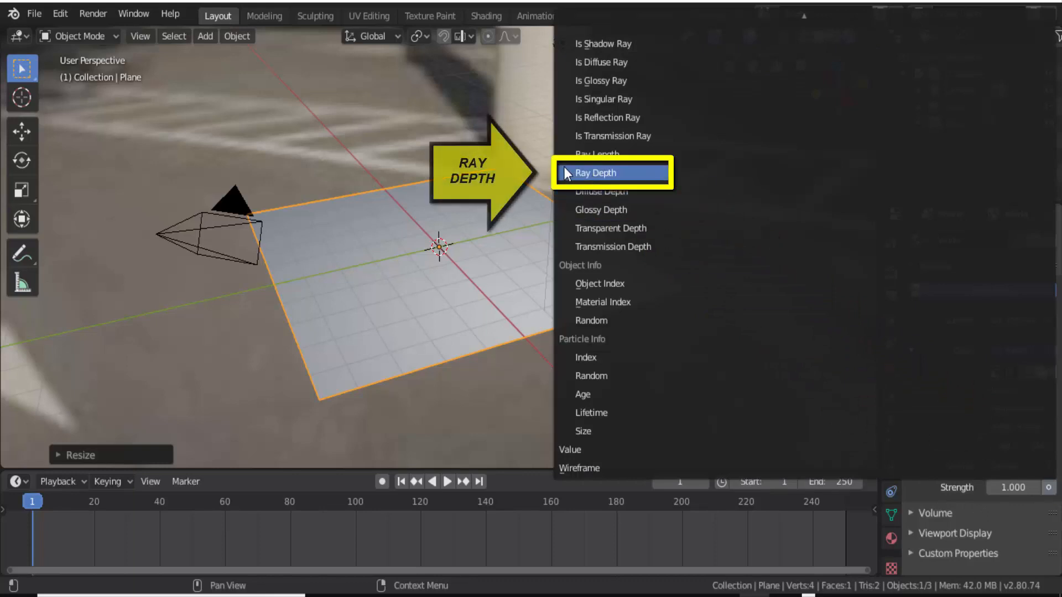
pyautogui.click(607, 175)
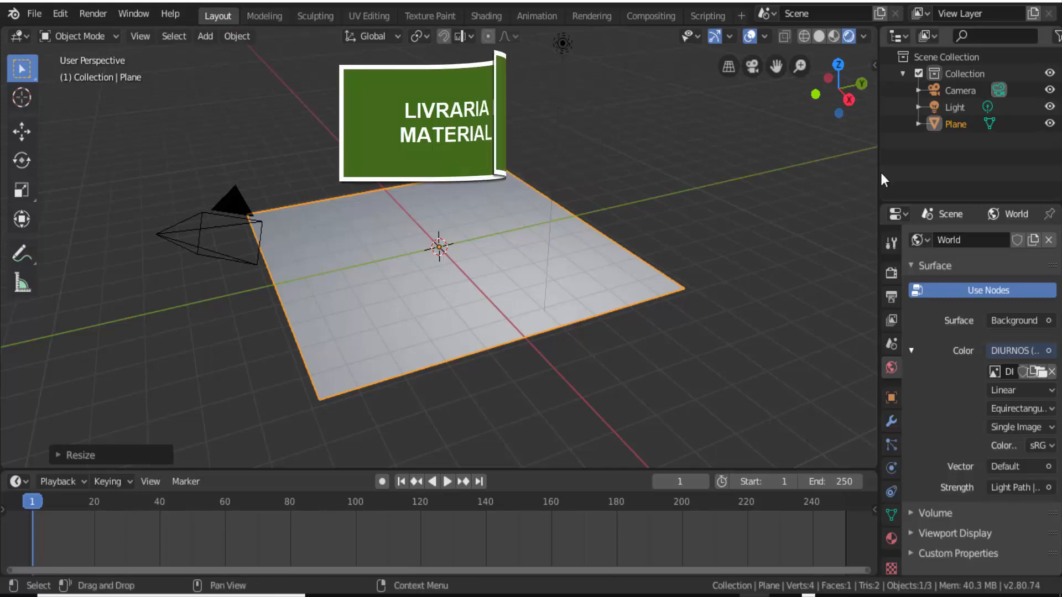
# Step: Widen the properties editor and create a new material for the plane
pyautogui.moveTo(879, 180); pyautogui.dragTo(805, 190)
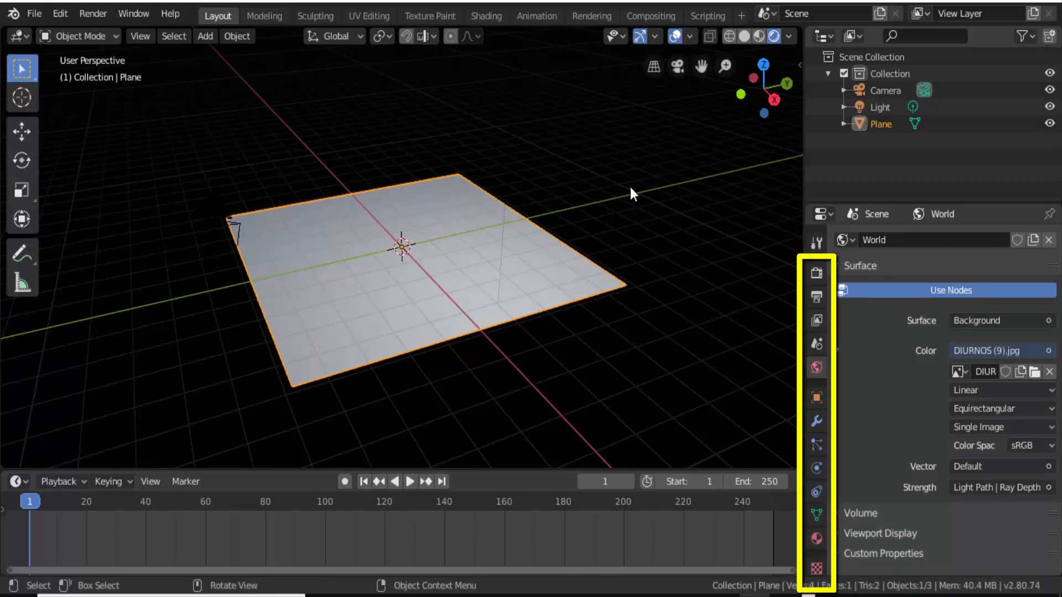
pyautogui.click(815, 535)
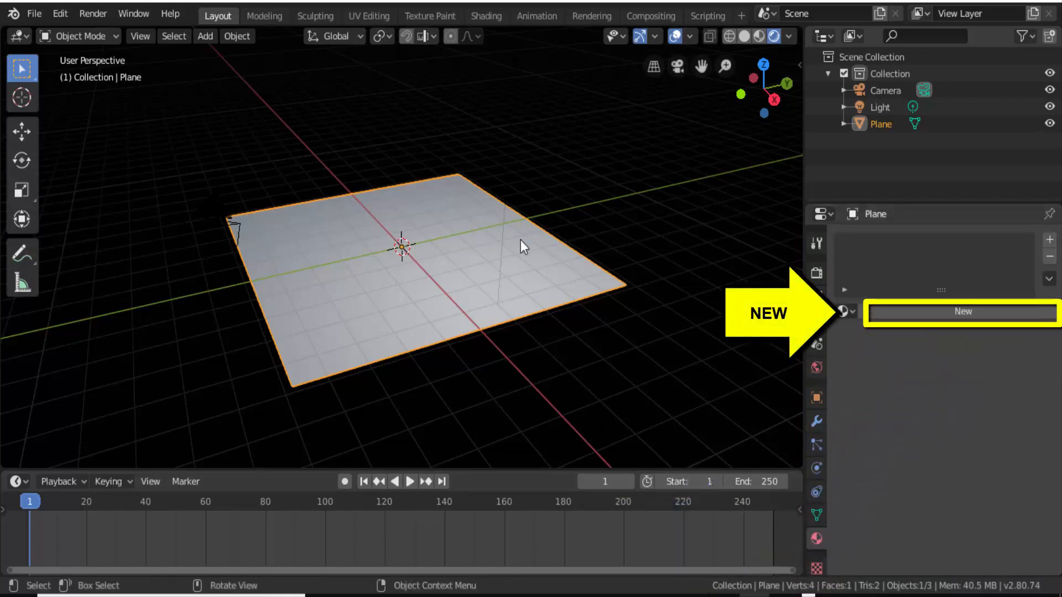
pyautogui.click(964, 313)
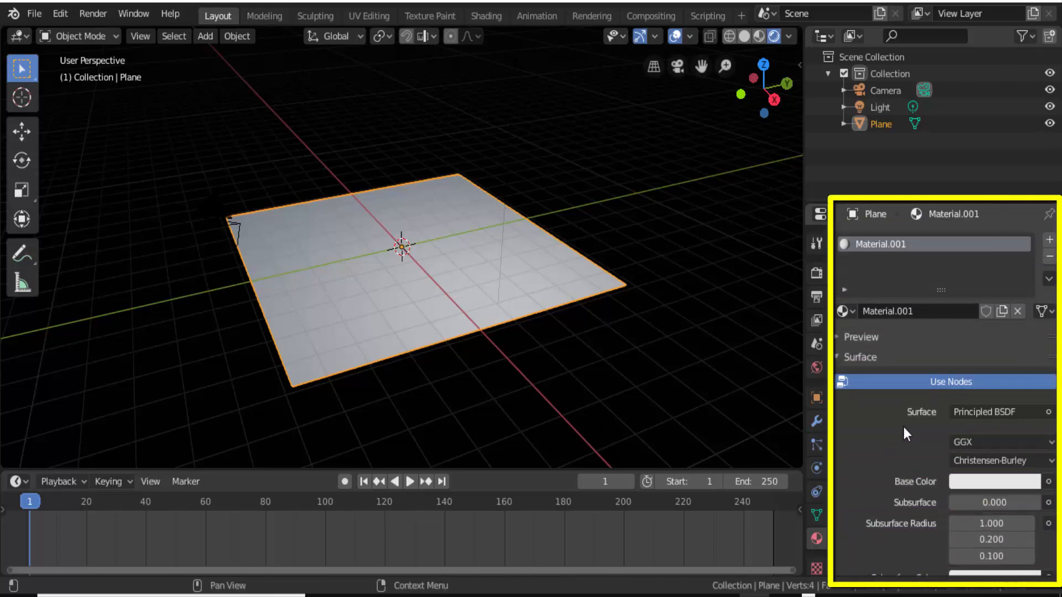
# Step: Load the Cycles Materials library in the plane material's Material Library VX settings
pyautogui.scroll(-10, 904, 427)
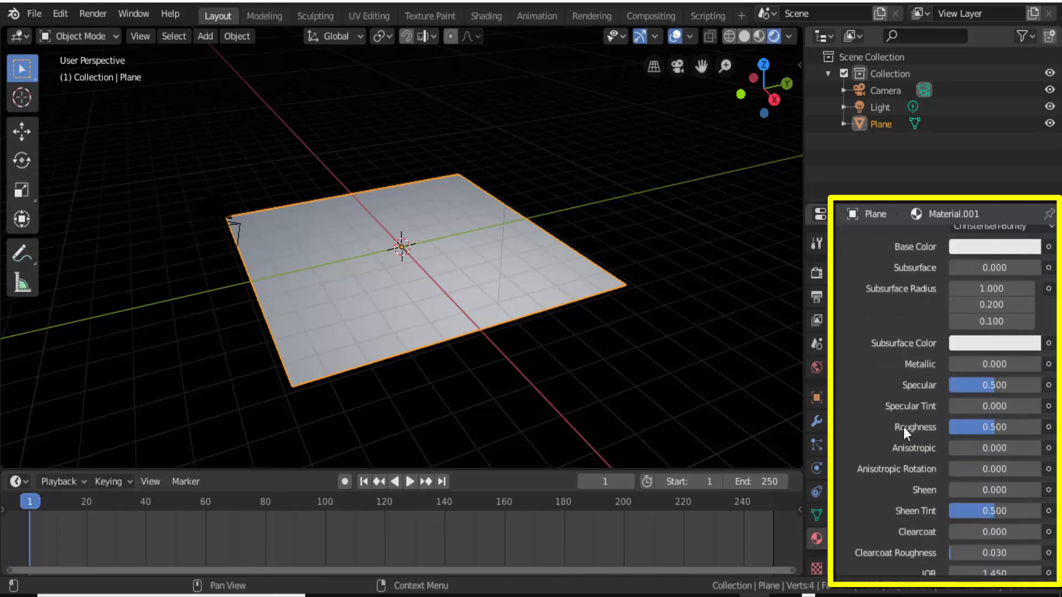
pyautogui.scroll(-2, 903, 427)
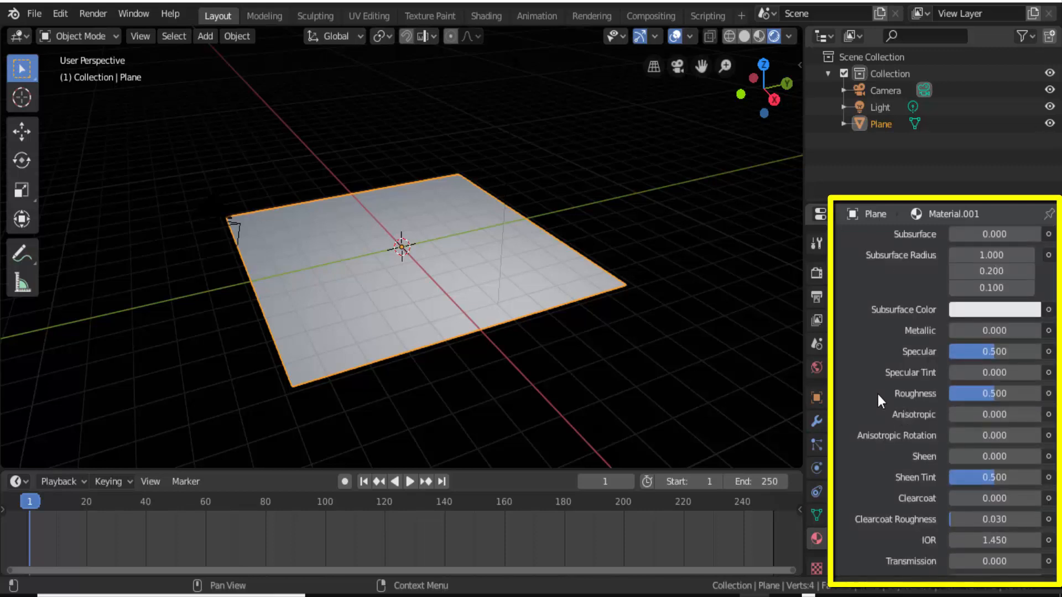
pyautogui.scroll(-2, 877, 394)
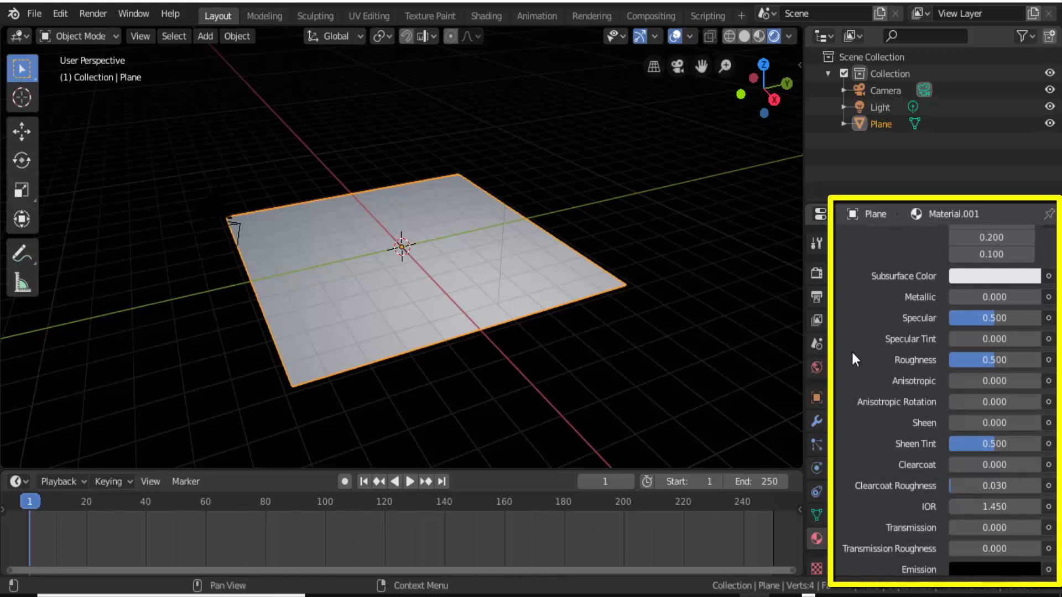
pyautogui.scroll(-8, 852, 354)
pyautogui.scroll(-12, 853, 354)
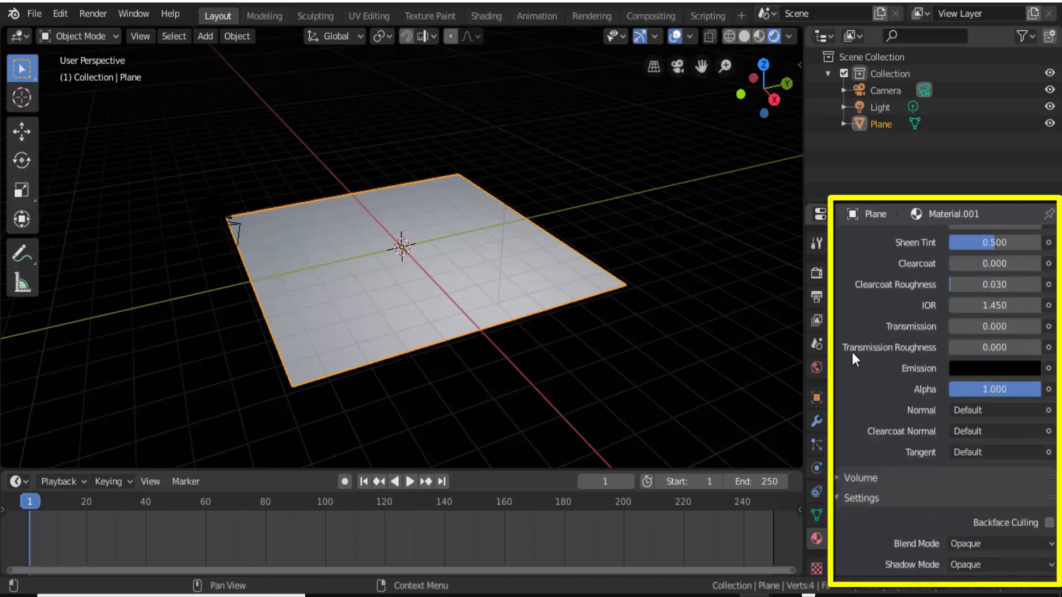
pyautogui.scroll(-3, 851, 359)
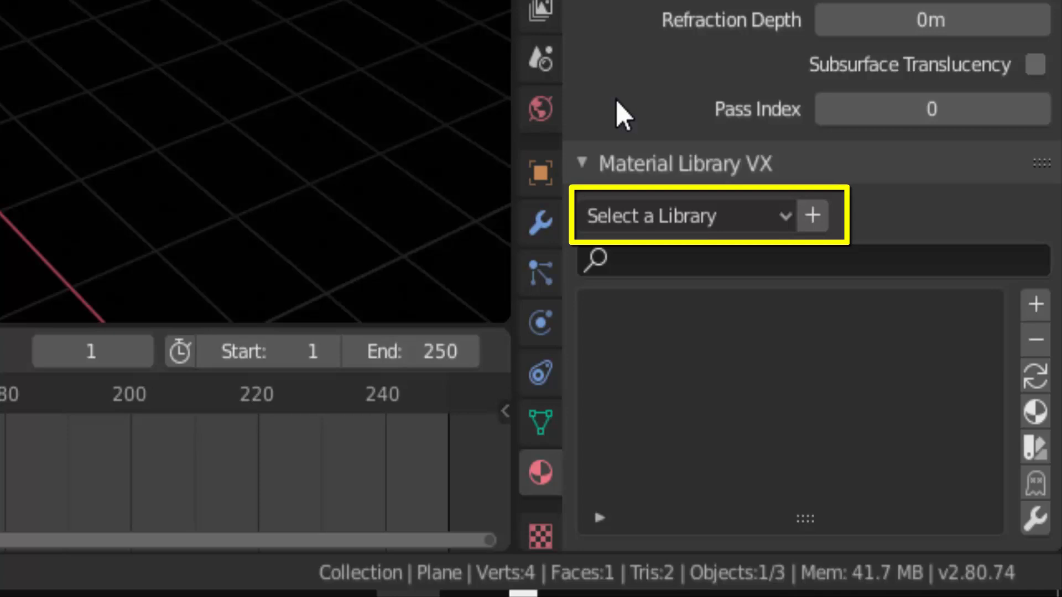
pyautogui.click(746, 216)
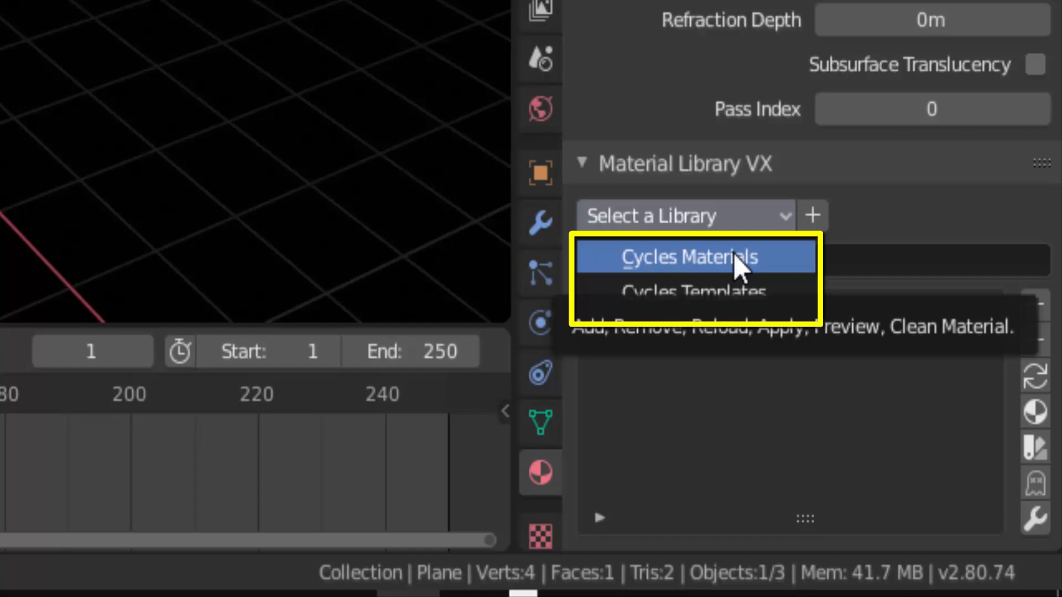
pyautogui.click(652, 259)
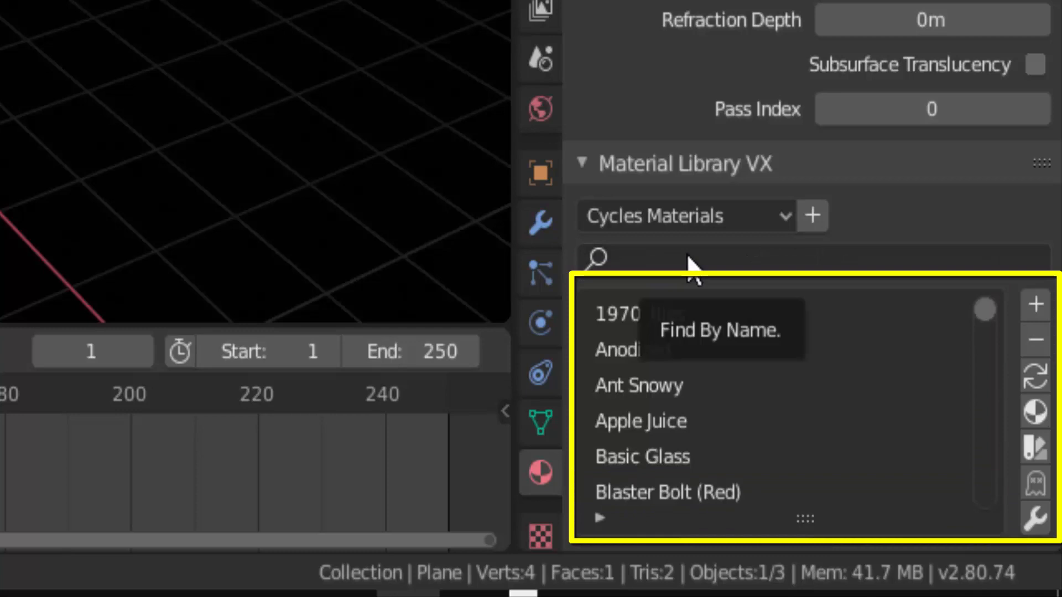
# Step: Apply the 1970_tiles material from the Cycles Materials library to the plane
pyautogui.scroll(-1, 766, 363)
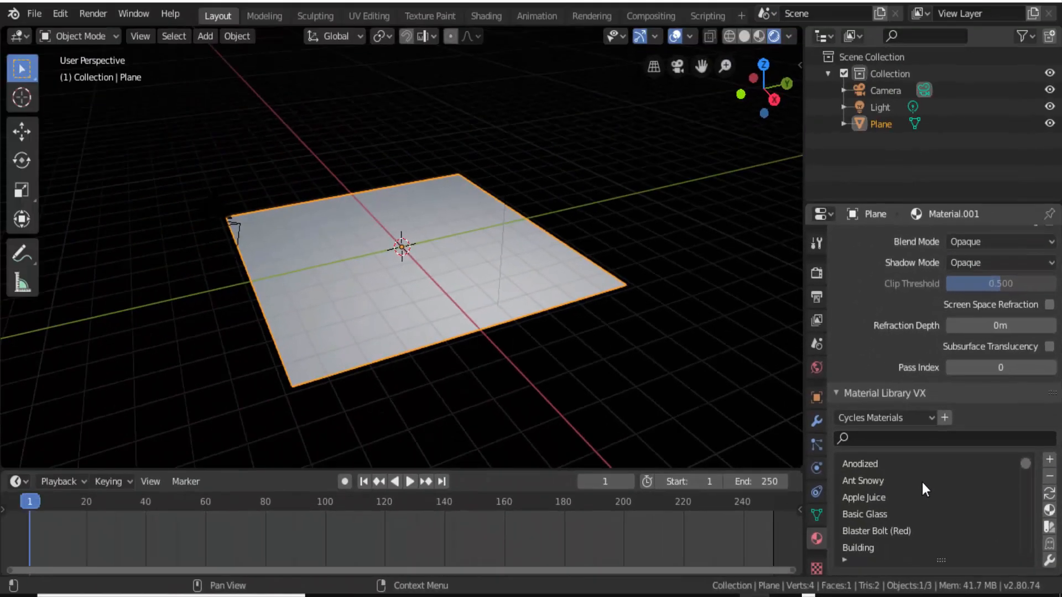
pyautogui.scroll(-2, 824, 401)
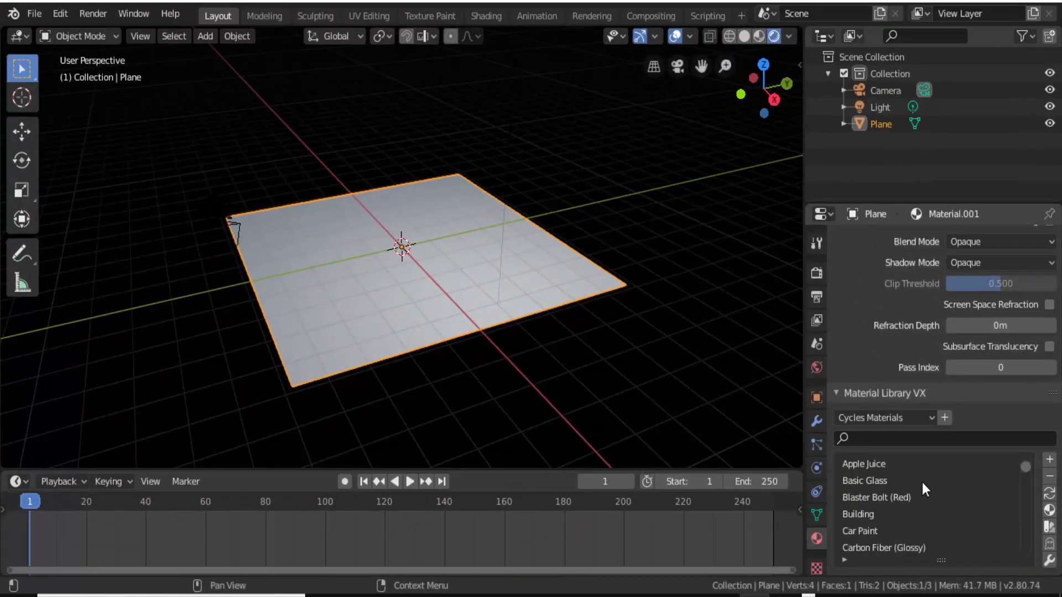
pyautogui.scroll(3, 921, 482)
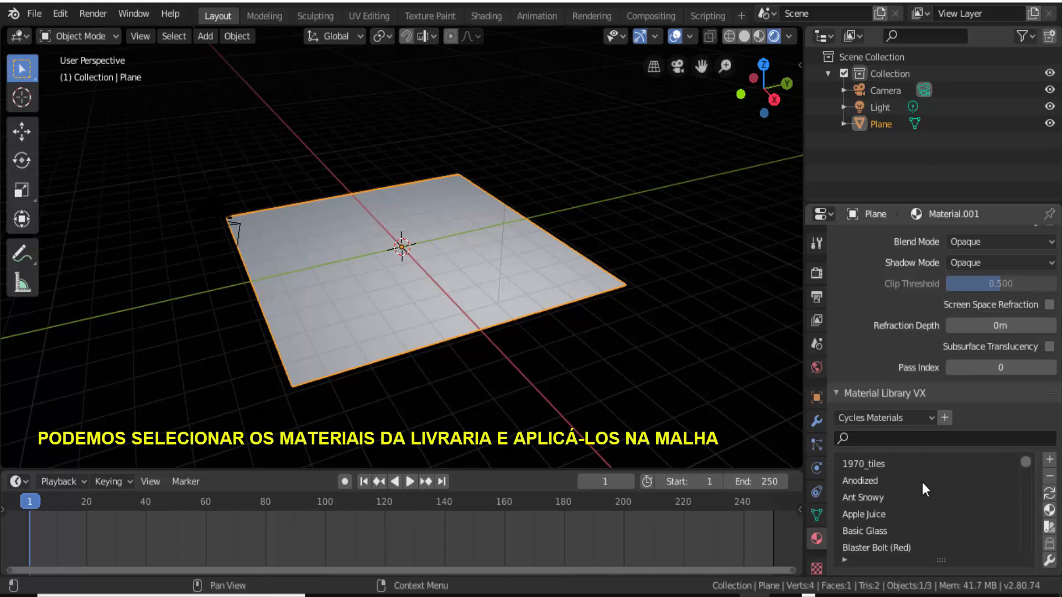
pyautogui.scroll(-2, 890, 470)
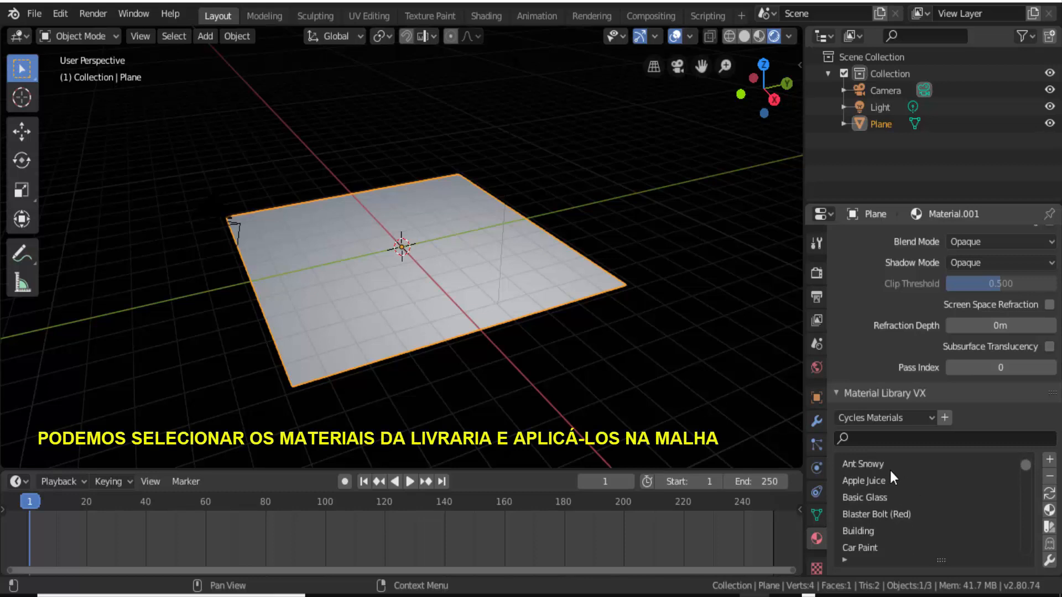
pyautogui.scroll(1, 890, 471)
pyautogui.scroll(1, 890, 470)
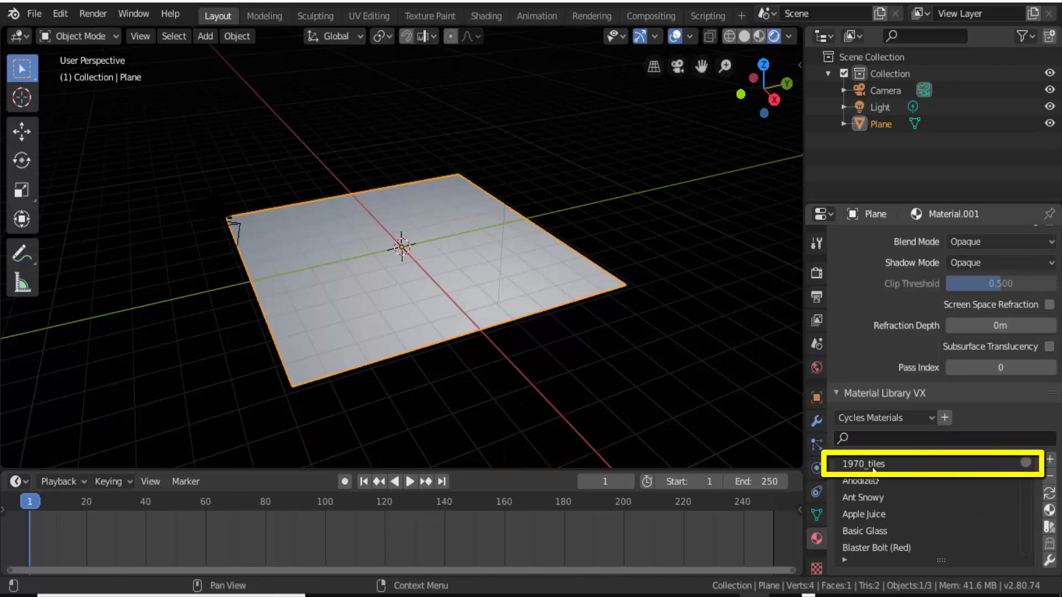
pyautogui.click(872, 467)
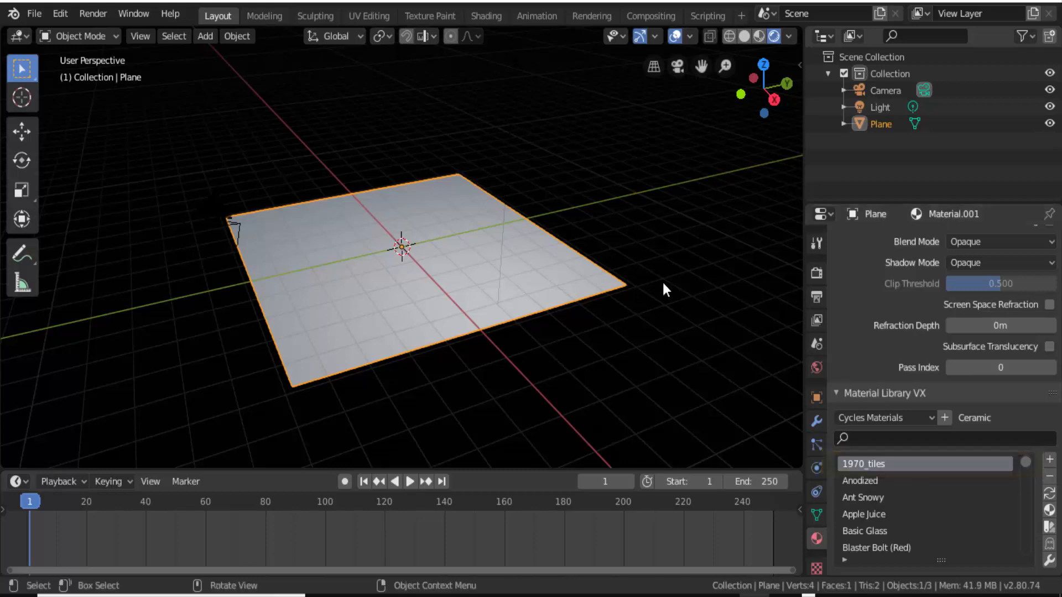
pyautogui.click(1048, 511)
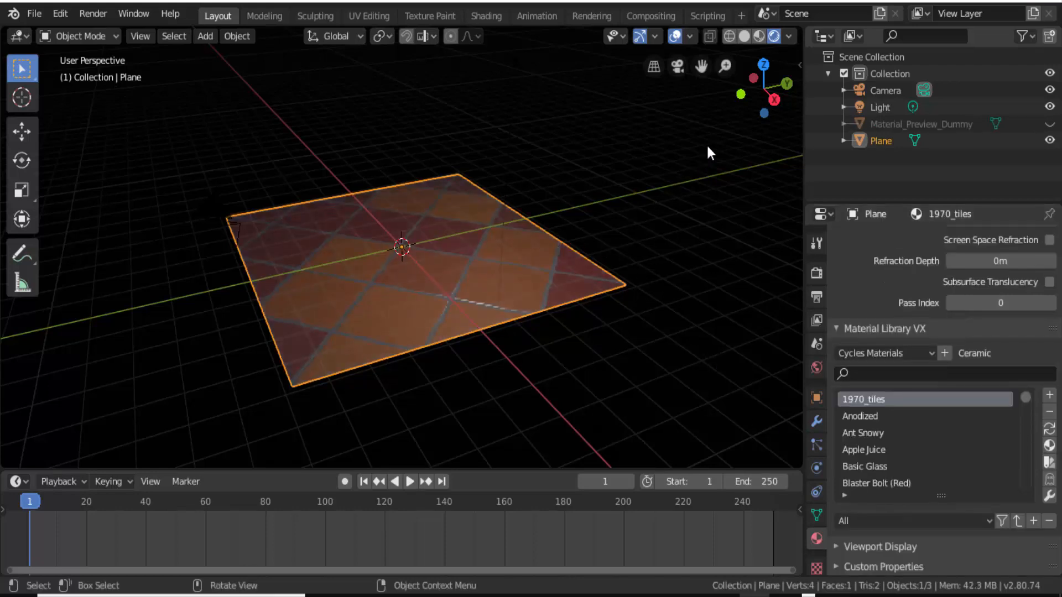
# Step: Examine the tile material on the plane from different angles and distances
pyautogui.moveTo(749, 106); pyautogui.dragTo(549, 193)
pyautogui.scroll(6, 549, 194)
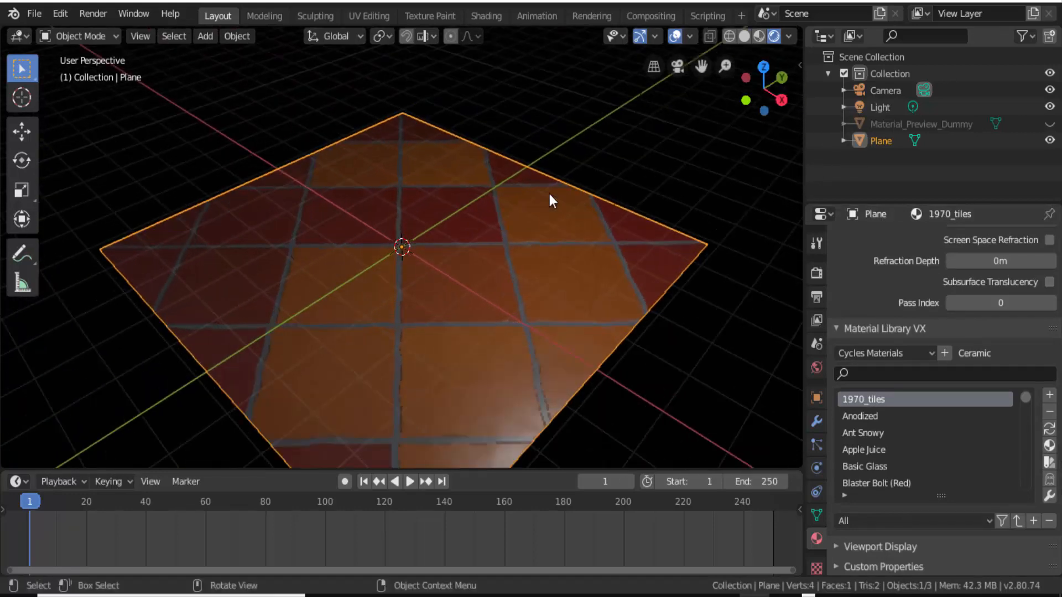
pyautogui.scroll(-5, 549, 194)
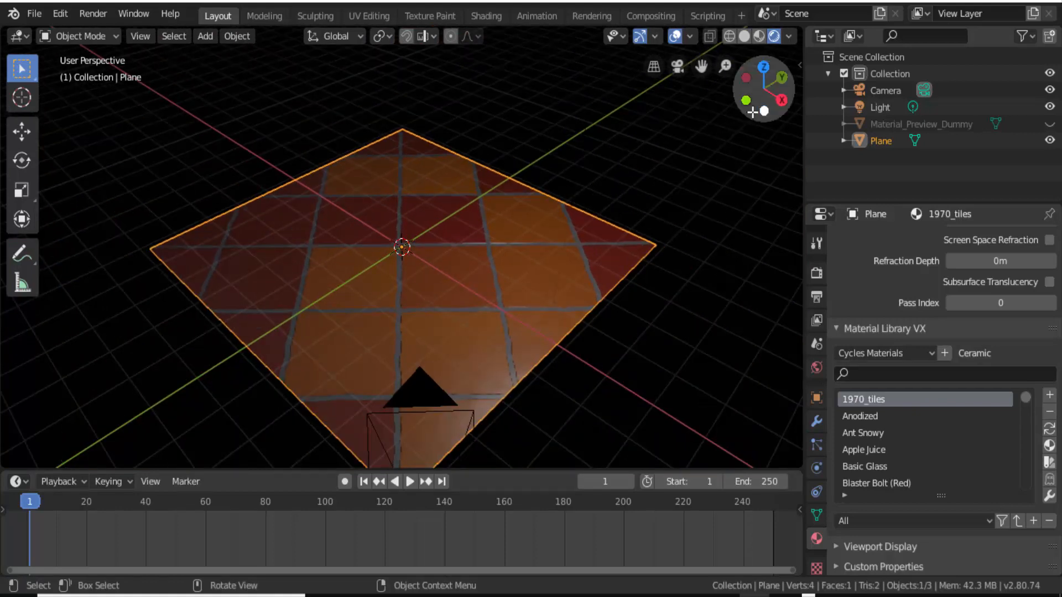
pyautogui.moveTo(749, 108); pyautogui.dragTo(512, 211)
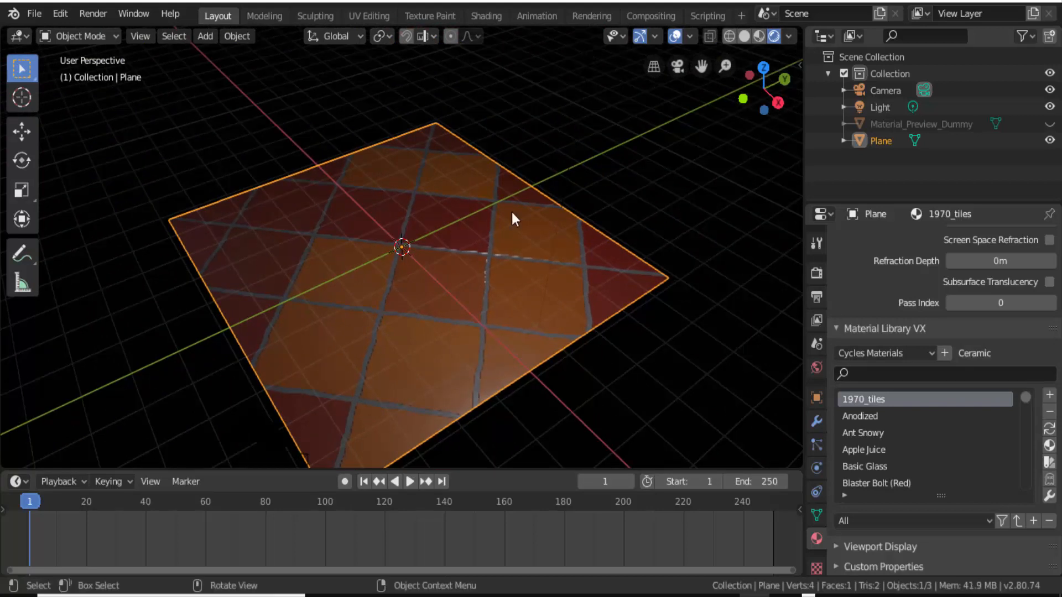
pyautogui.scroll(4, 512, 211)
pyautogui.scroll(-3, 513, 211)
pyautogui.scroll(-4, 512, 213)
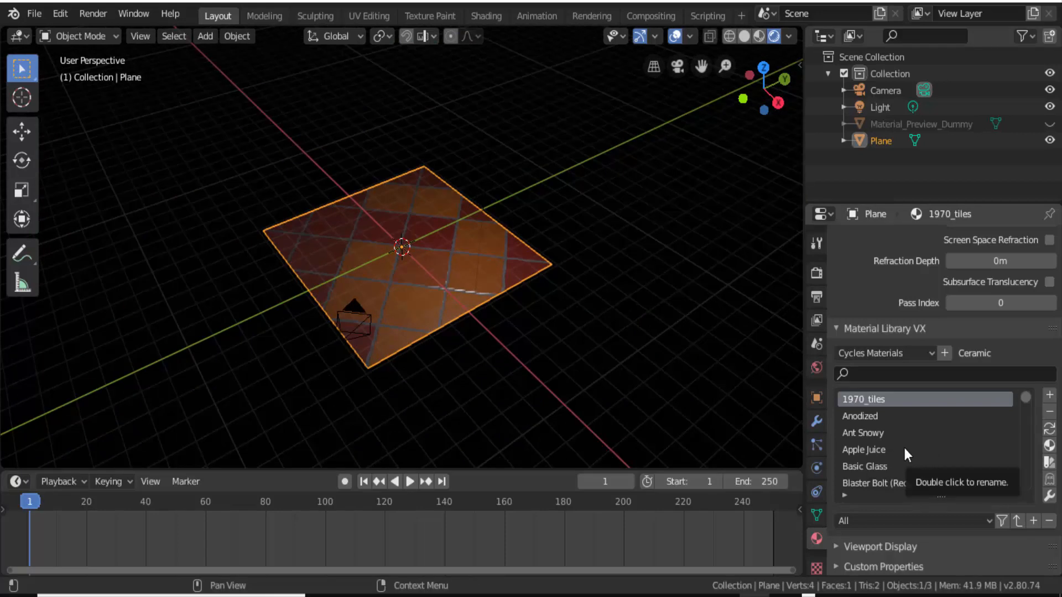
# Step: Replace the plane's material with Apple Juice from the Cycles Materials library and view it on the surface
pyautogui.click(868, 449)
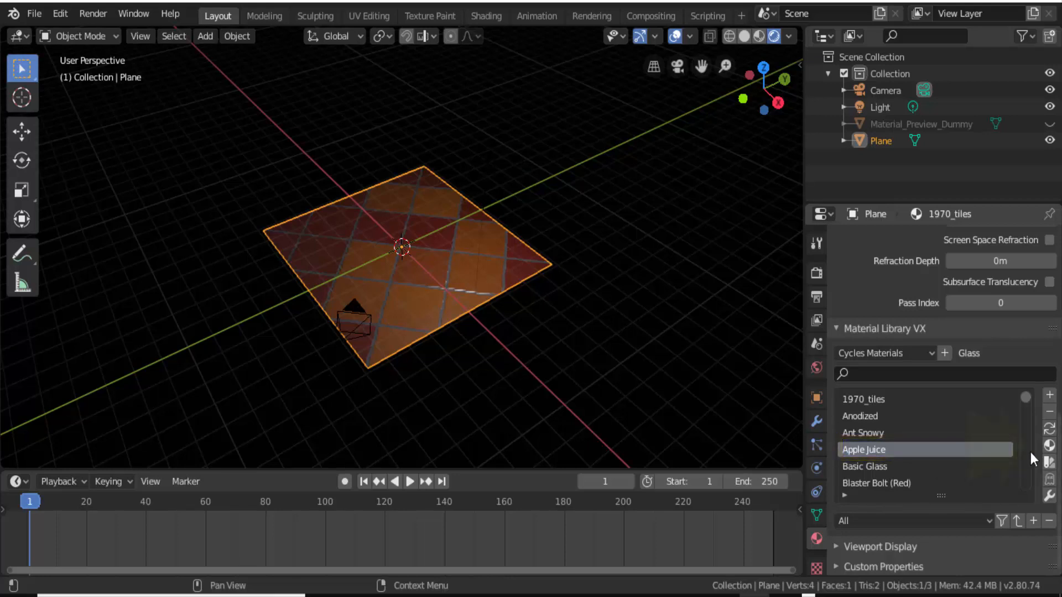
pyautogui.click(1049, 447)
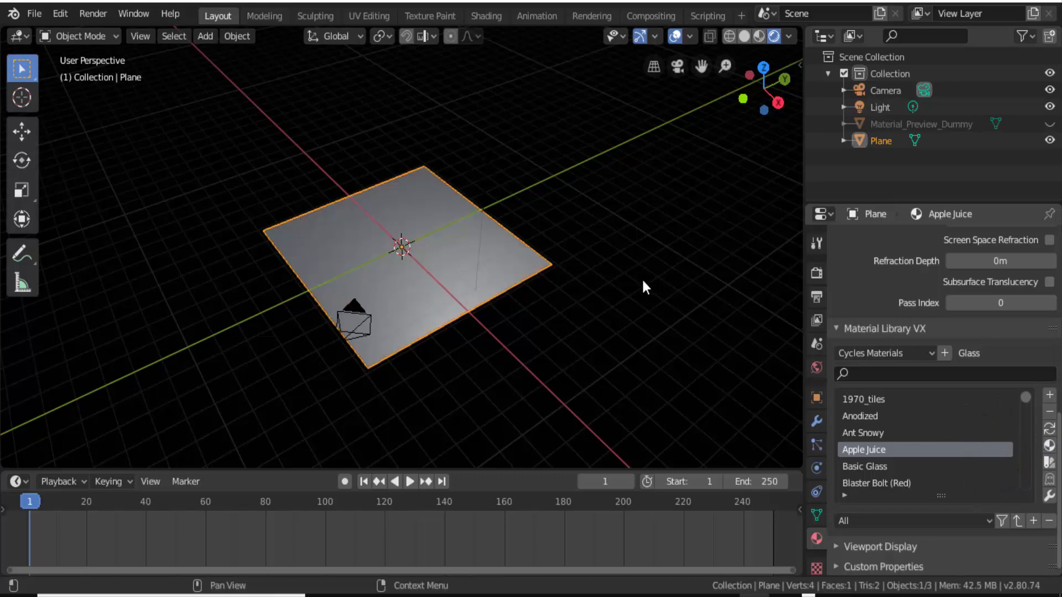
pyautogui.scroll(2, 562, 217)
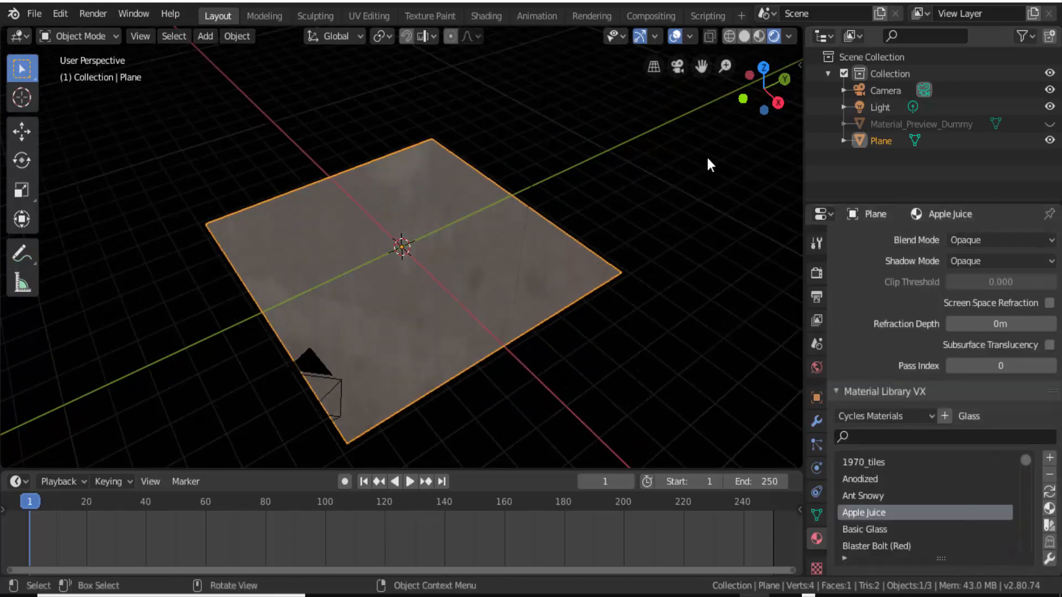
pyautogui.moveTo(486, 359); pyautogui.dragTo(534, 356, button='middle')
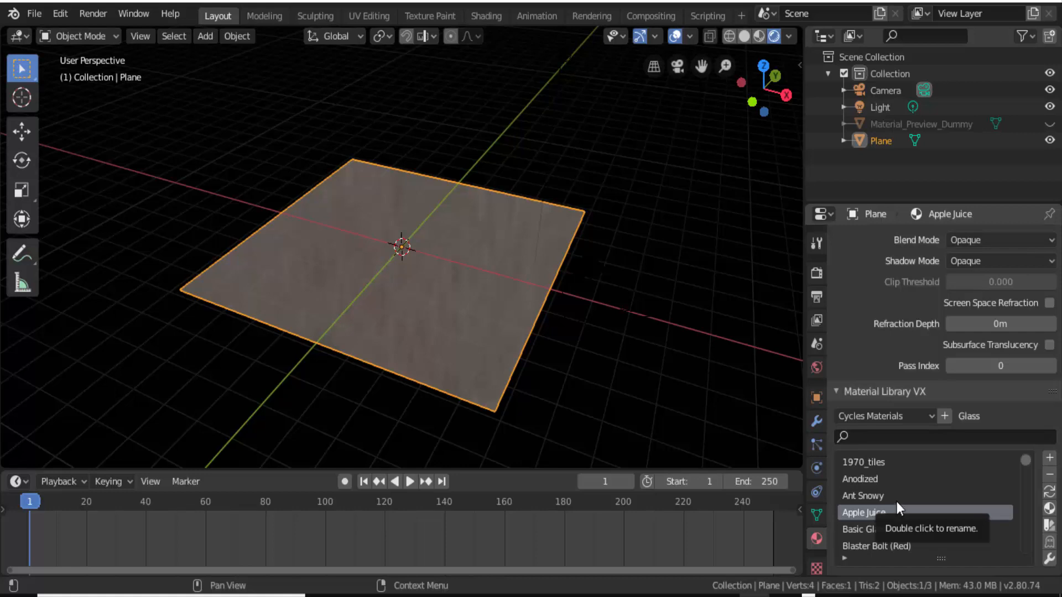
# Step: Enlarge the timeline area, switch it to the Shader Editor and show the material's nodes at a readable size
pyautogui.moveTo(523, 469); pyautogui.dragTo(536, 358)
pyautogui.click(21, 367)
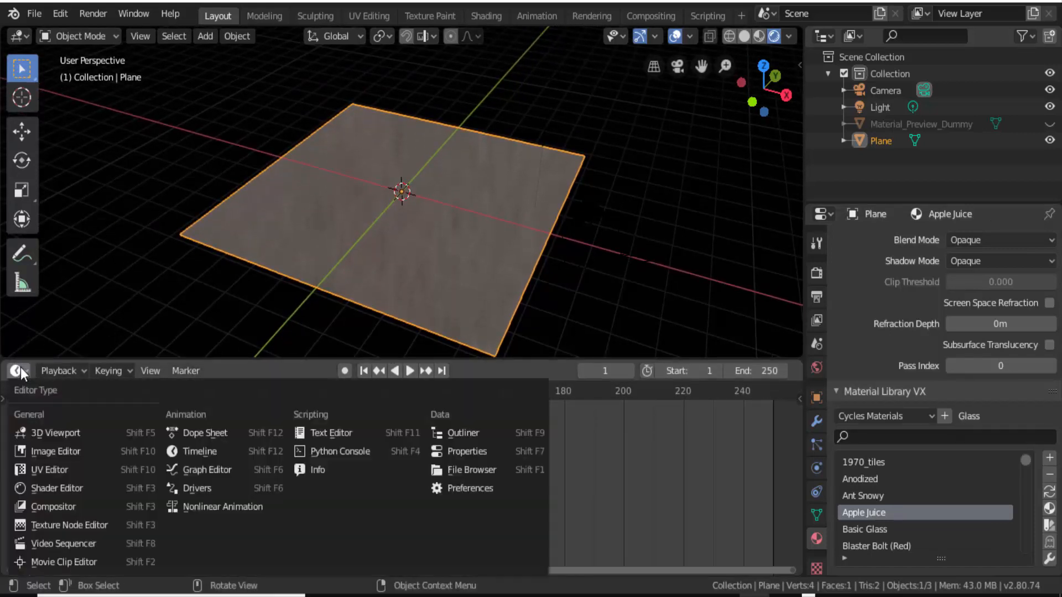
pyautogui.click(61, 488)
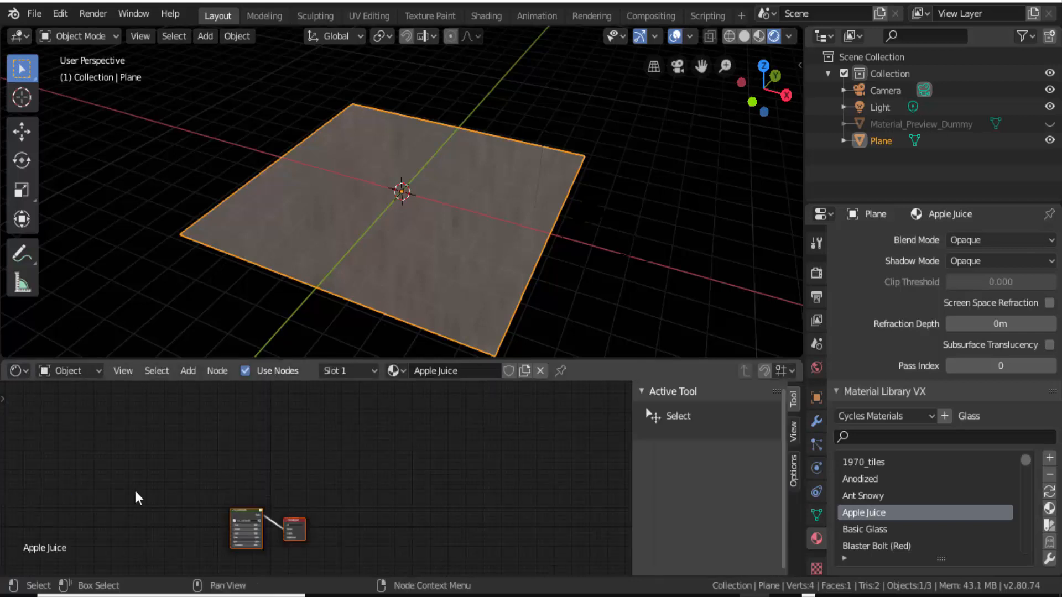
pyautogui.scroll(2, 367, 493)
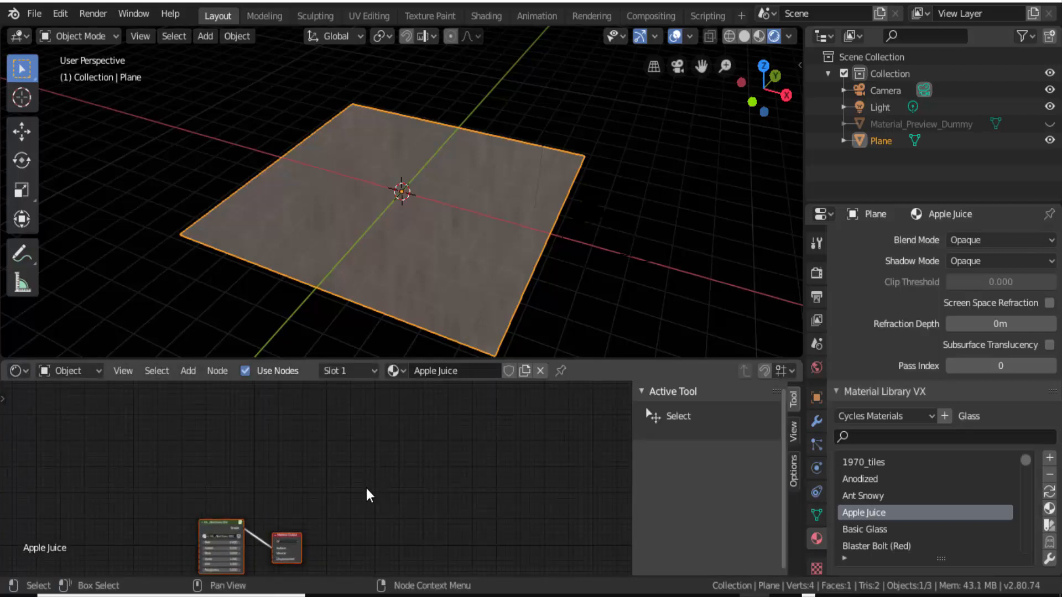
pyautogui.moveTo(226, 531); pyautogui.dragTo(395, 445)
pyautogui.scroll(1, 509, 490)
pyautogui.scroll(2, 509, 490)
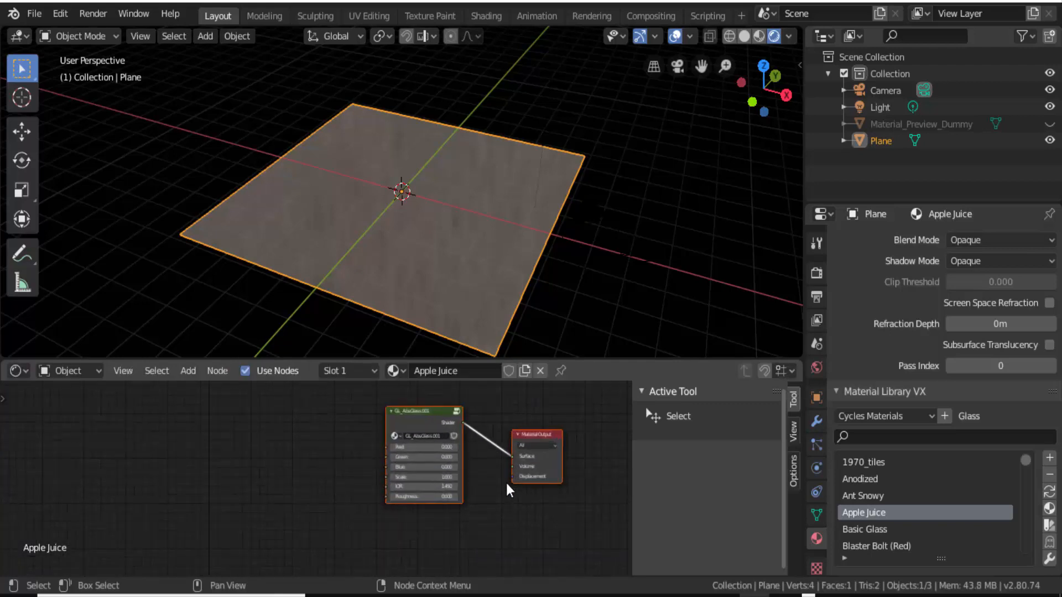
pyautogui.scroll(2, 457, 455)
# Step: Apply the Car Paint material from the Cycles Materials library to the plane and inspect its reflections
pyautogui.scroll(-1, 900, 510)
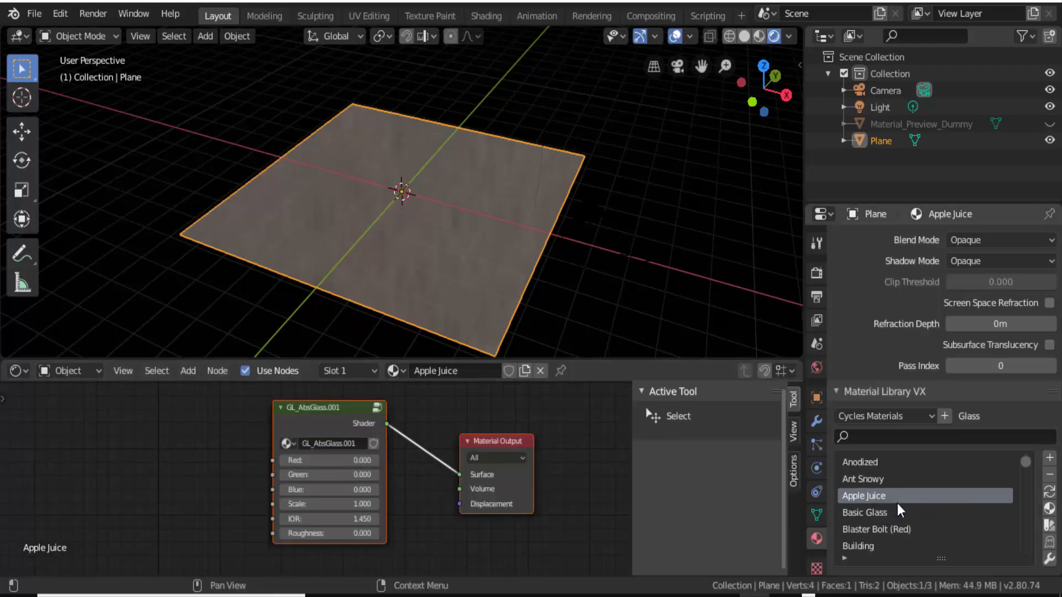
pyautogui.scroll(-3, 900, 509)
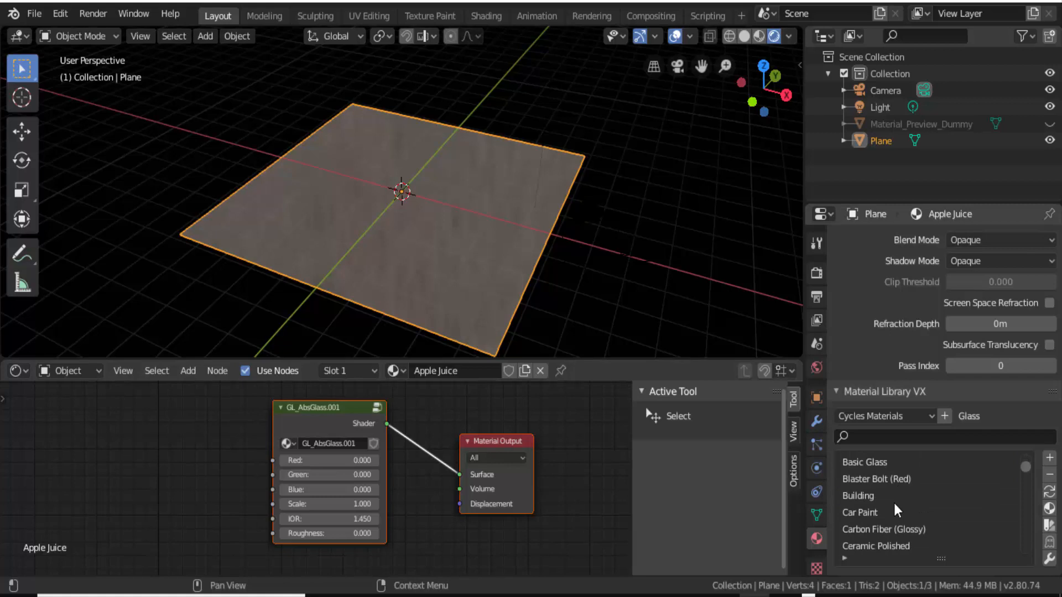
pyautogui.click(856, 514)
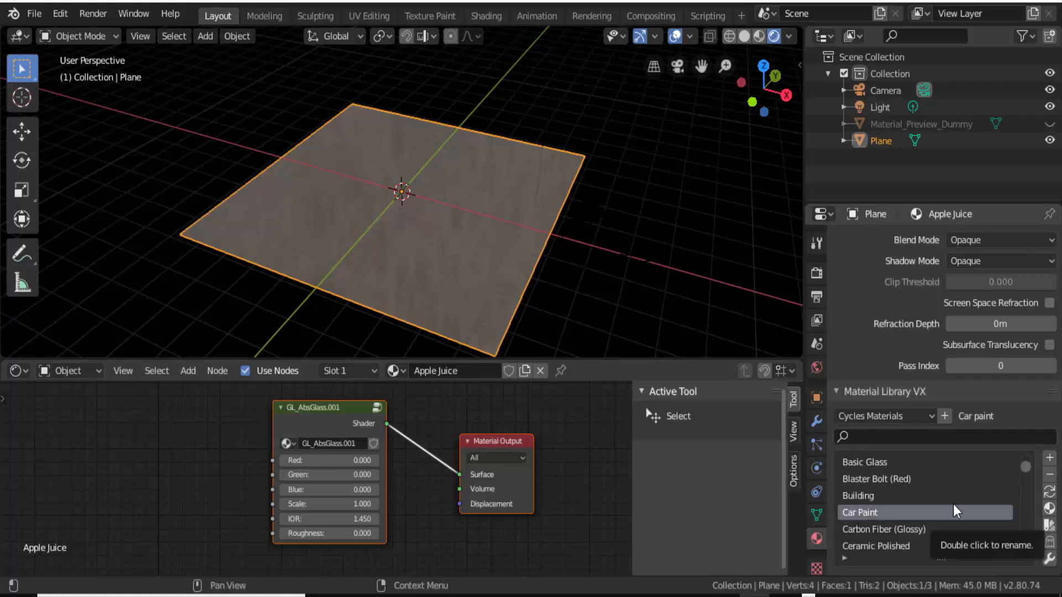
pyautogui.click(1050, 512)
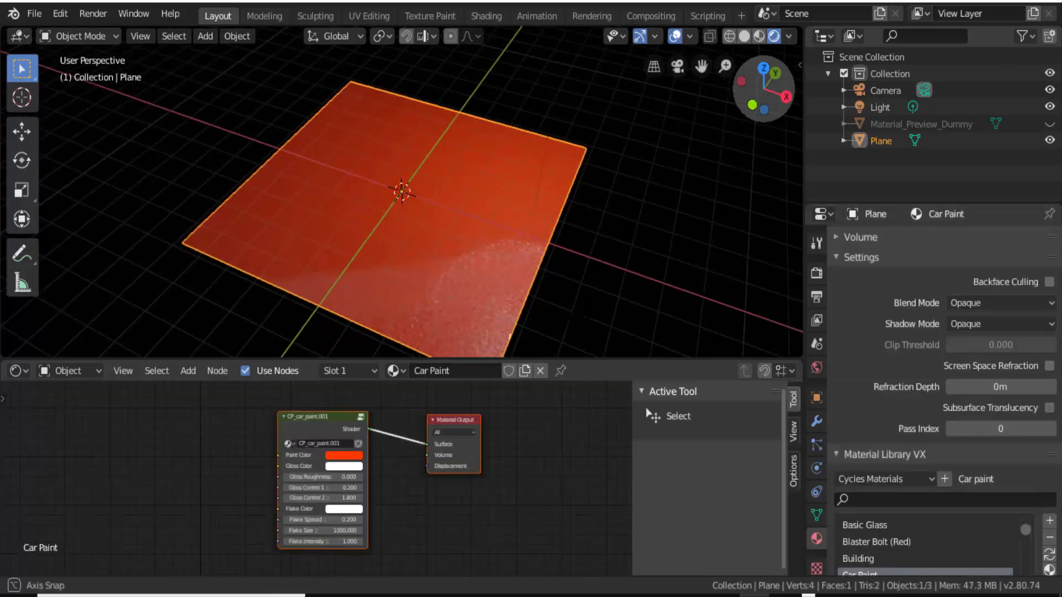
pyautogui.moveTo(644, 154); pyautogui.dragTo(644, 154, button='middle')
pyautogui.scroll(5, 623, 161)
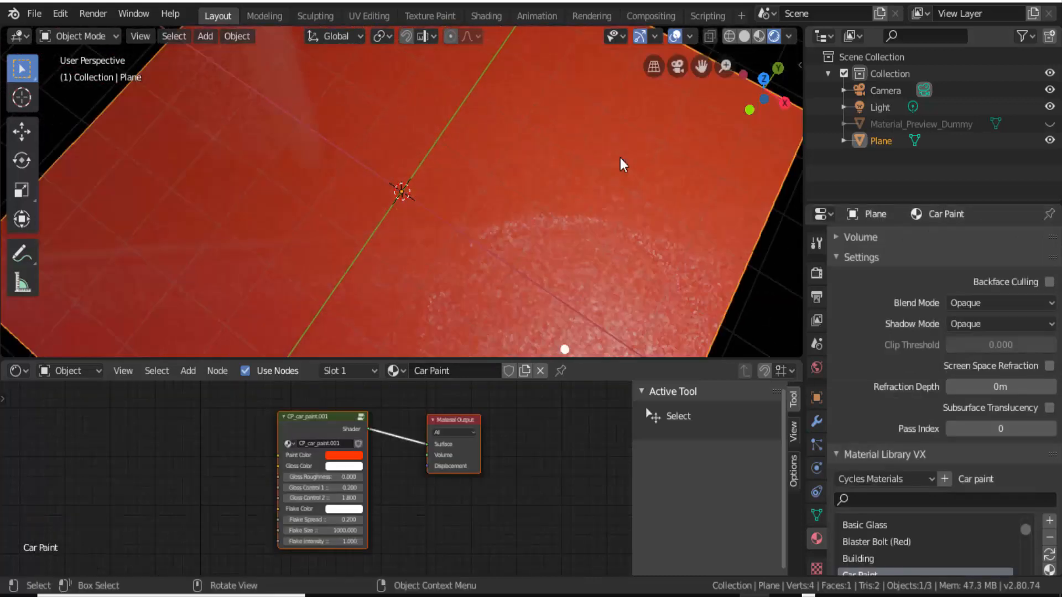
pyautogui.scroll(-5, 623, 164)
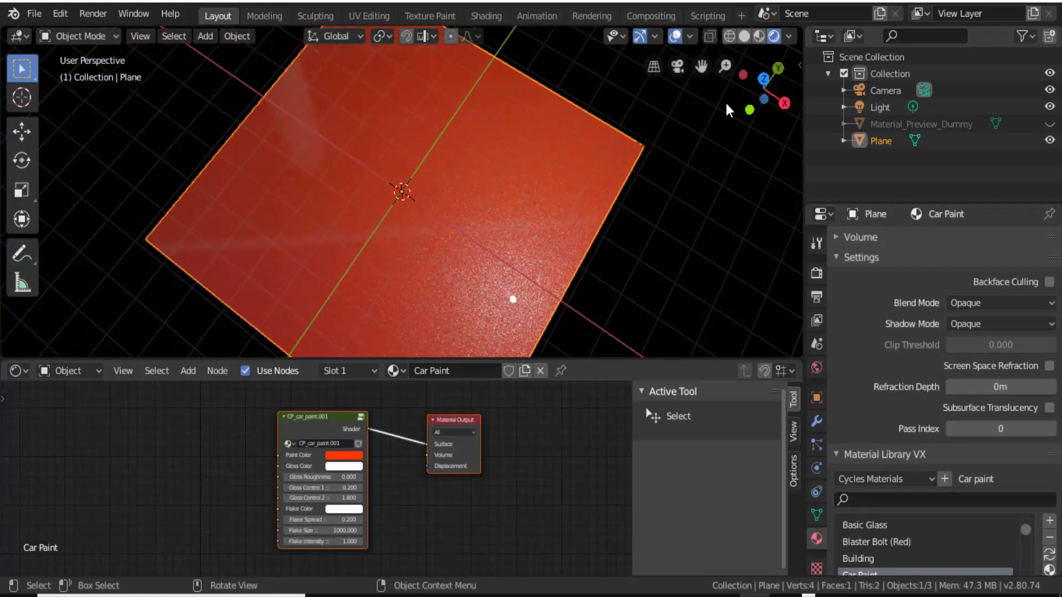
pyautogui.moveTo(738, 94); pyautogui.dragTo(764, 90)
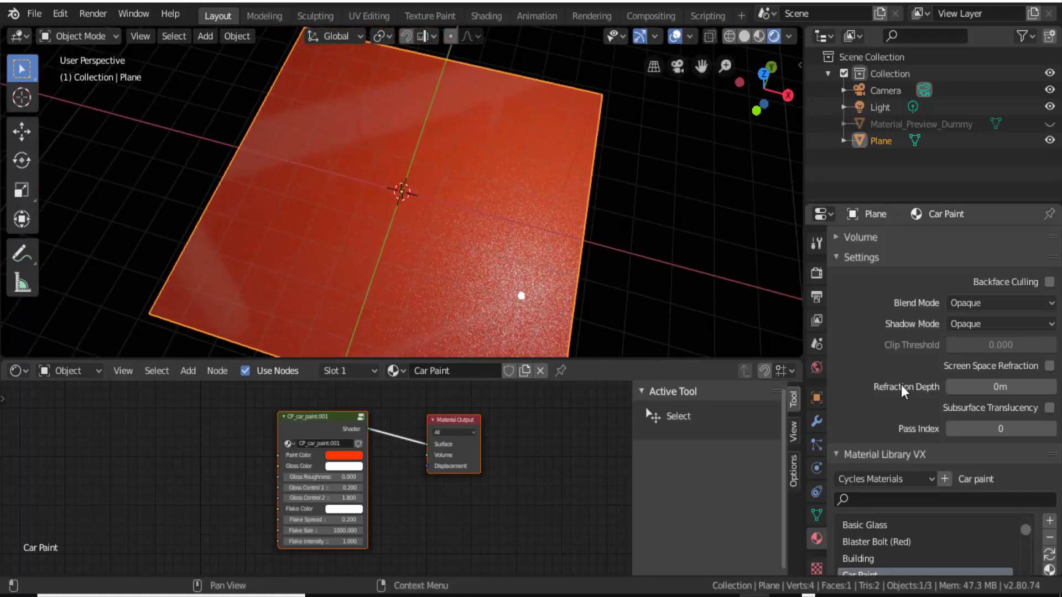
# Step: Change the Car Paint material's Paint Color to yellow, hue 0.159 and saturation 0.936, and view it on the plane
pyautogui.scroll(5, 861, 413)
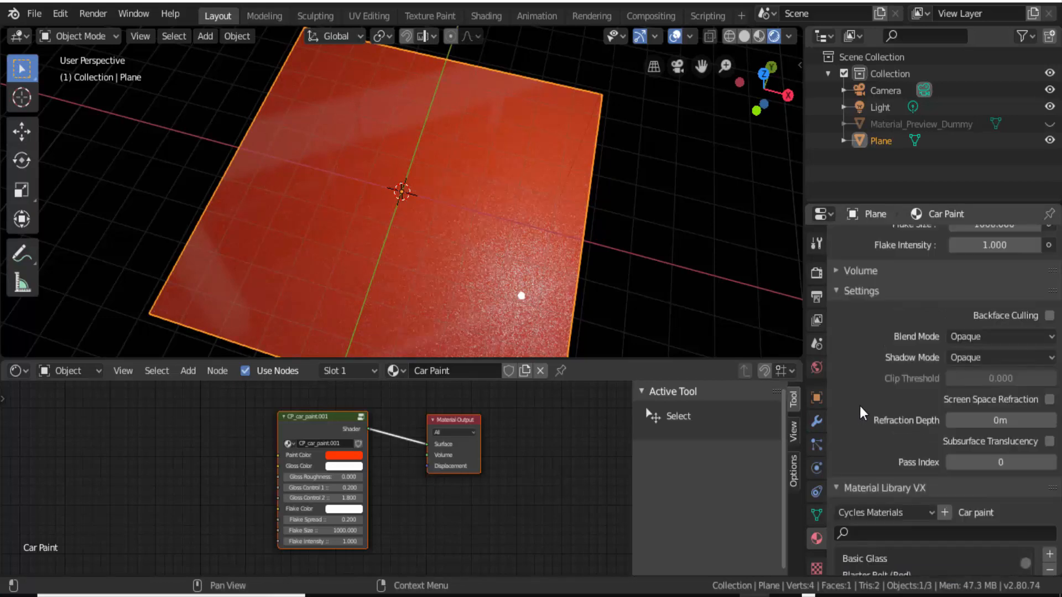
pyautogui.scroll(10, 861, 413)
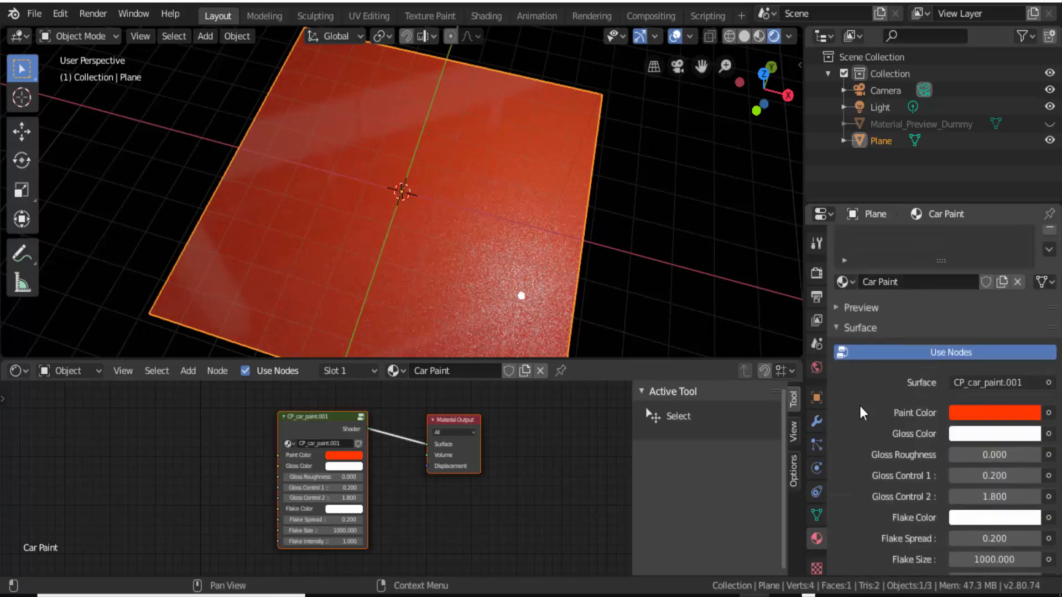
pyautogui.scroll(-2, 861, 414)
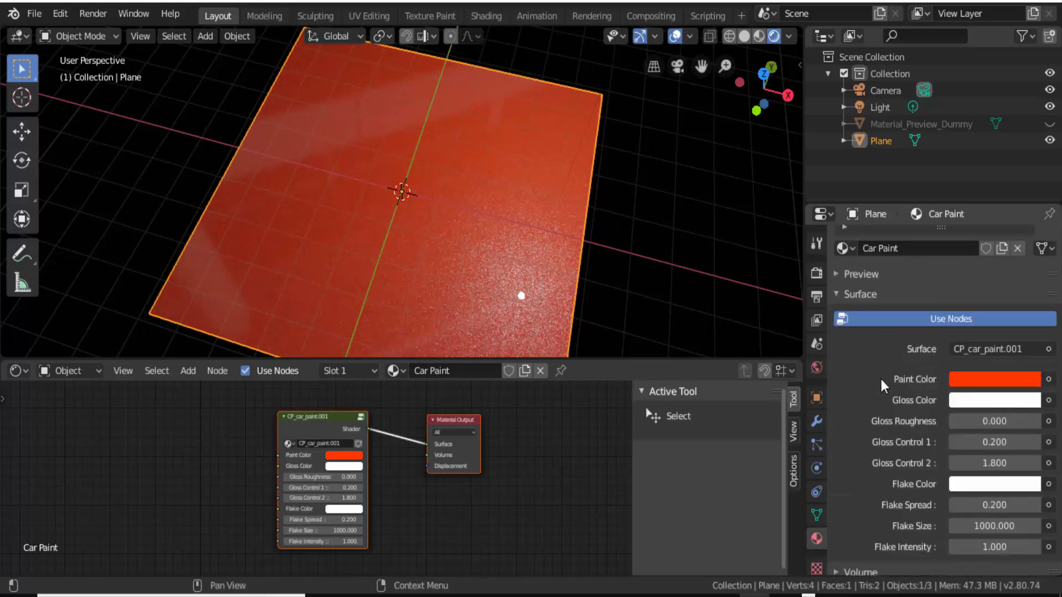
pyautogui.click(999, 382)
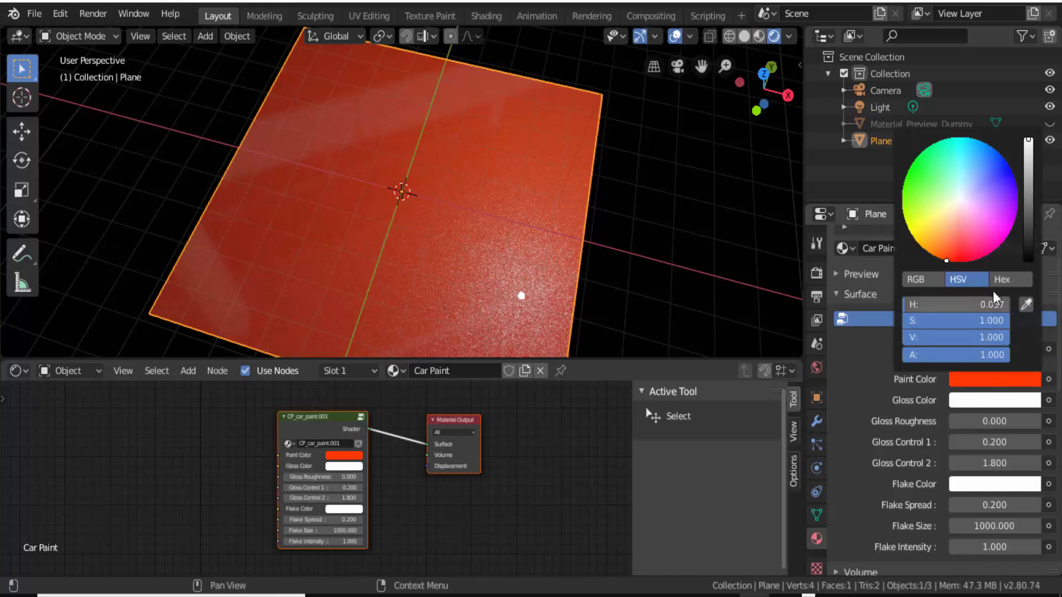
pyautogui.click(914, 232)
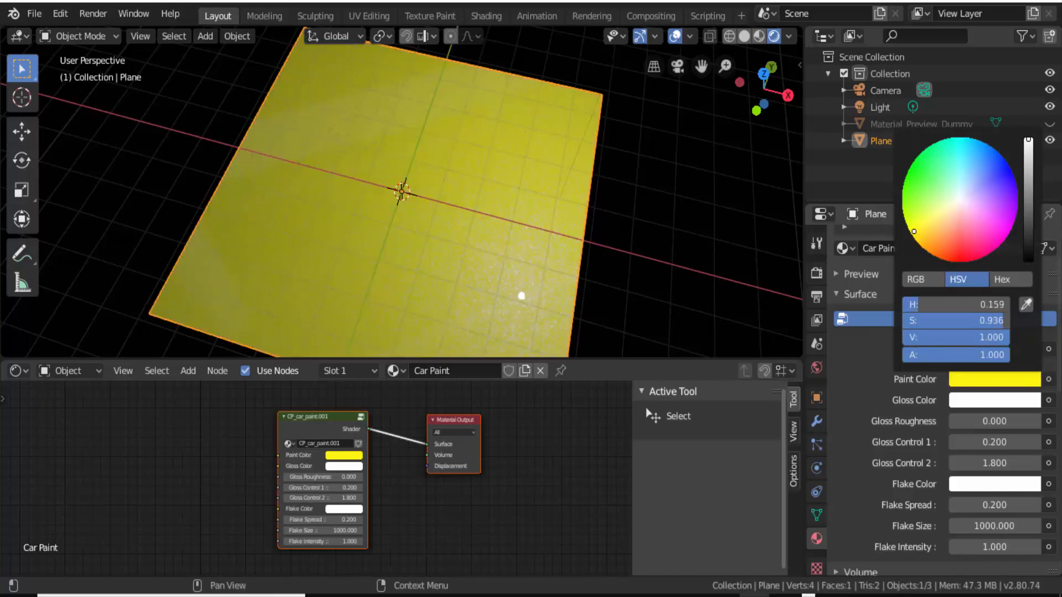
pyautogui.moveTo(763, 90); pyautogui.dragTo(612, 193)
pyautogui.scroll(4, 585, 212)
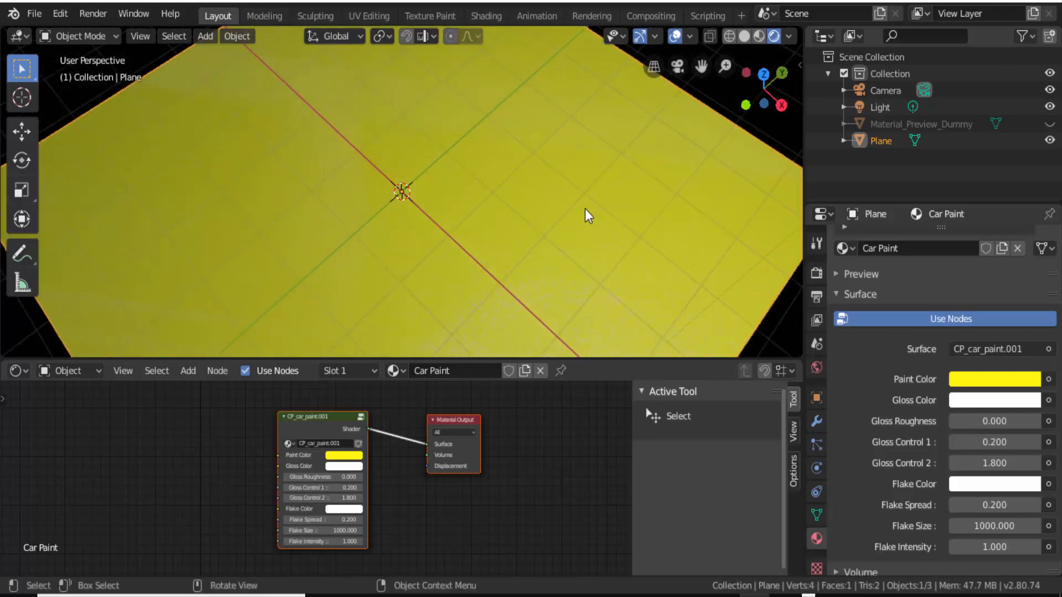
pyautogui.scroll(-4, 585, 212)
# Step: Set the Car Paint material's Paint Color to blue and view the plane's reflections from a lower angle
pyautogui.click(992, 381)
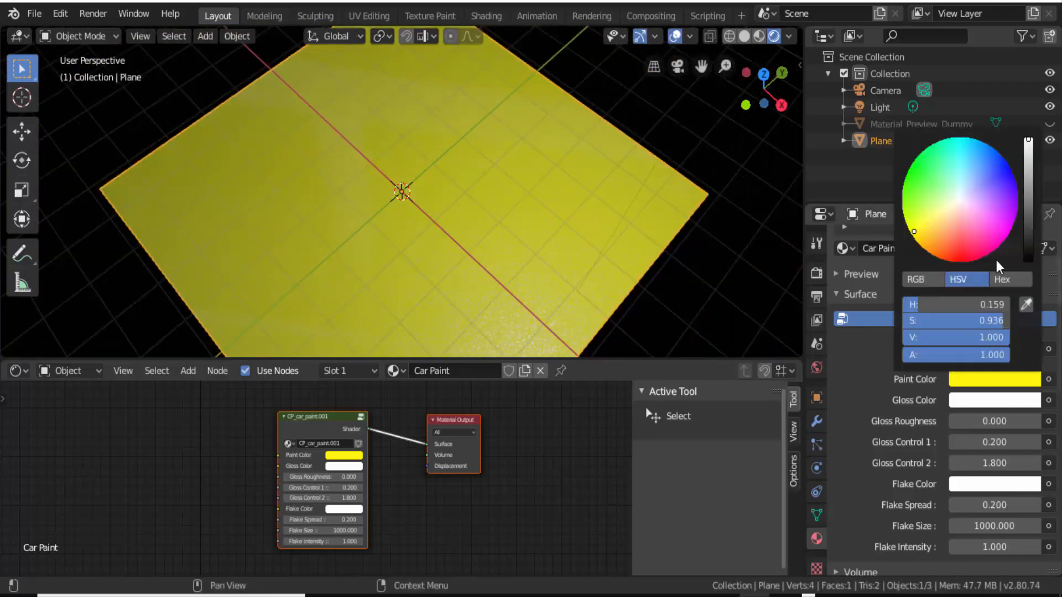
pyautogui.click(997, 177)
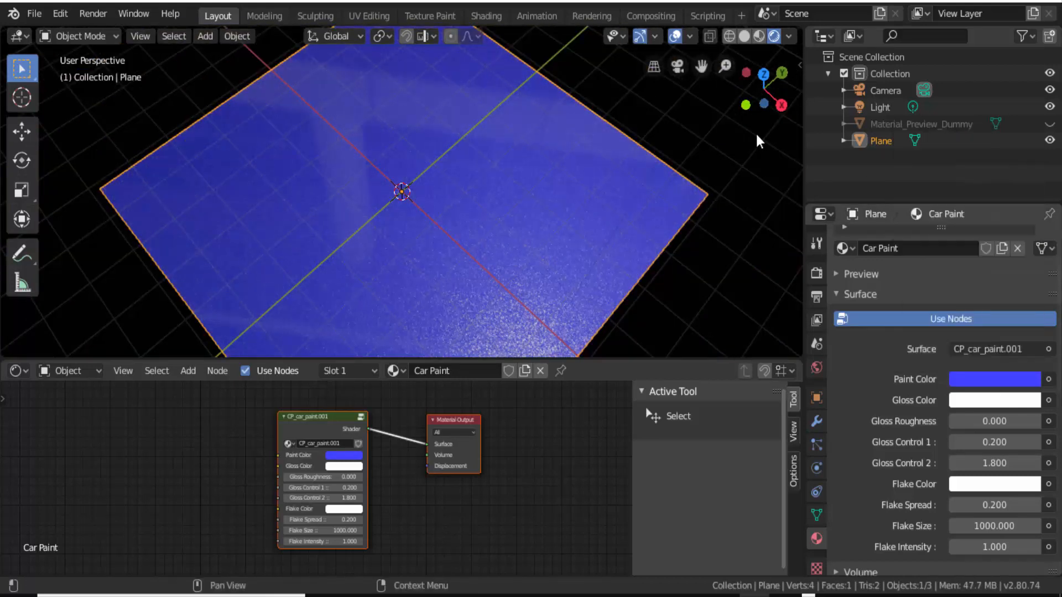
pyautogui.moveTo(757, 109); pyautogui.dragTo(631, 51)
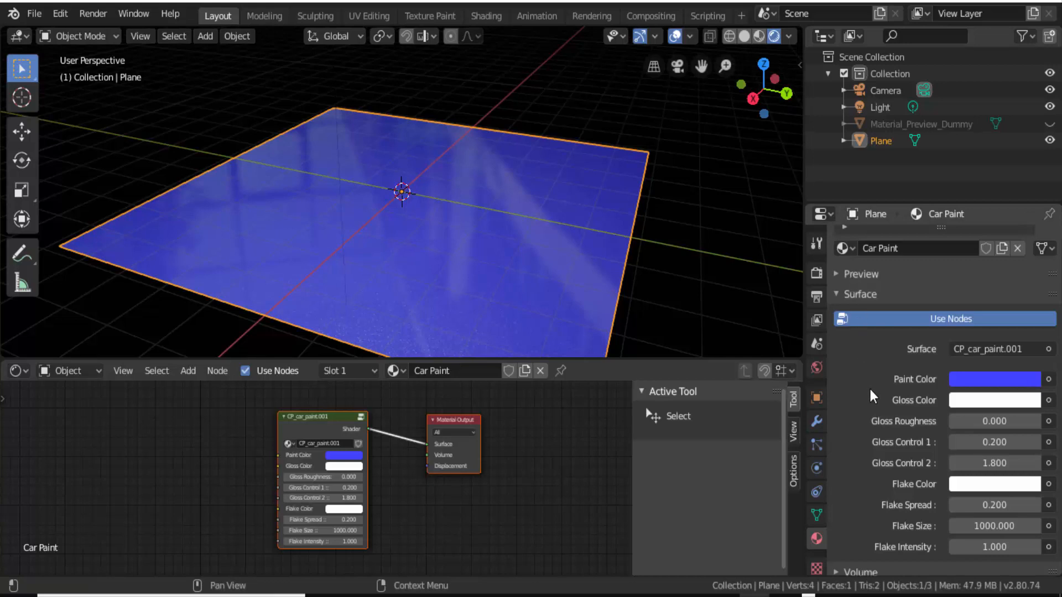
# Step: Apply the Diamond material from the Cycles Materials library to the plane and examine its node tree and surface
pyautogui.scroll(-10, 869, 387)
pyautogui.scroll(-8, 869, 395)
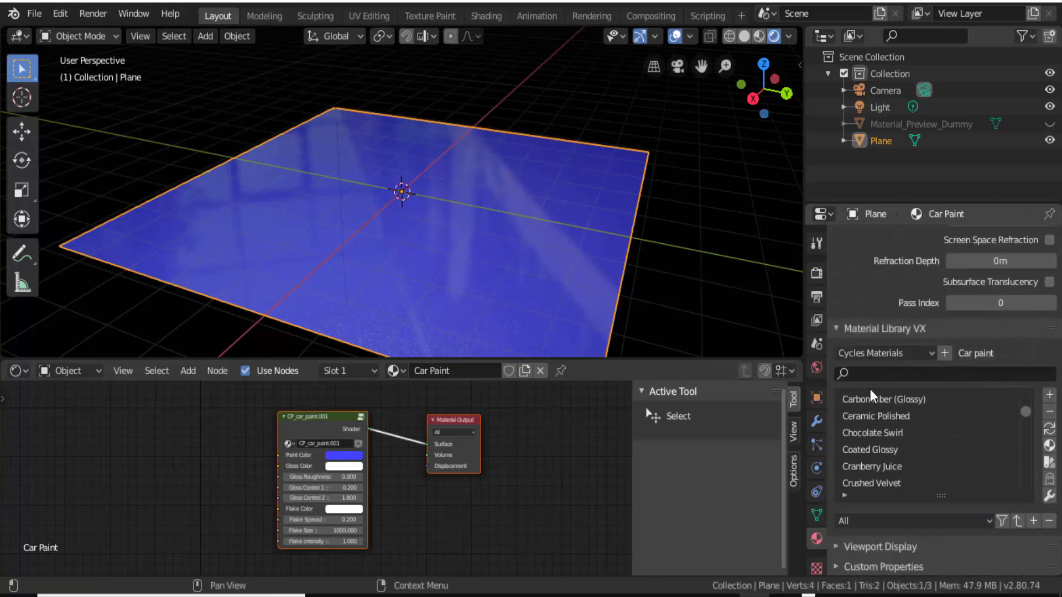
pyautogui.scroll(-5, 870, 395)
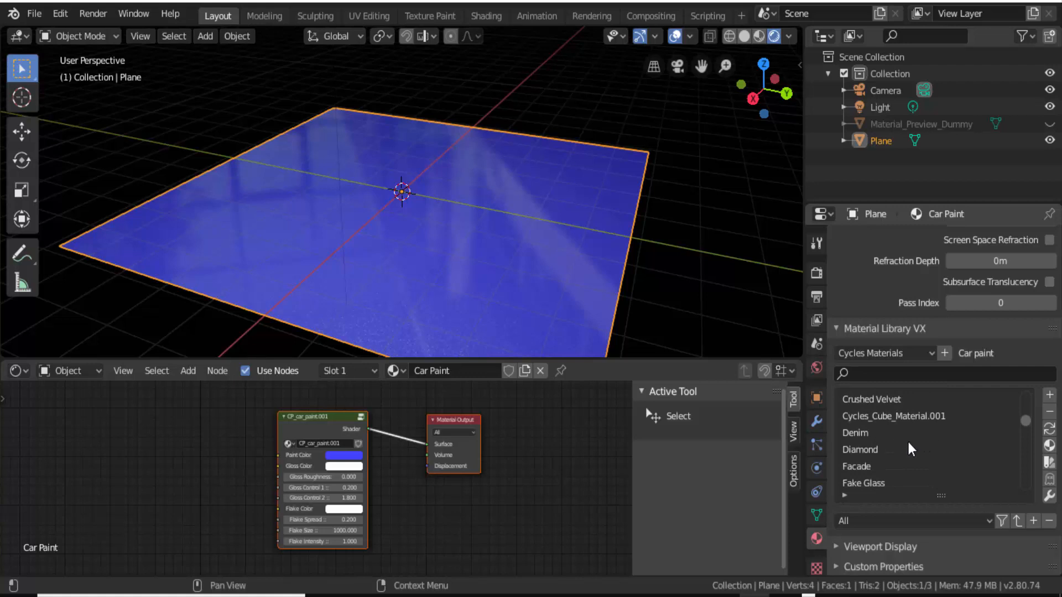
pyautogui.click(866, 455)
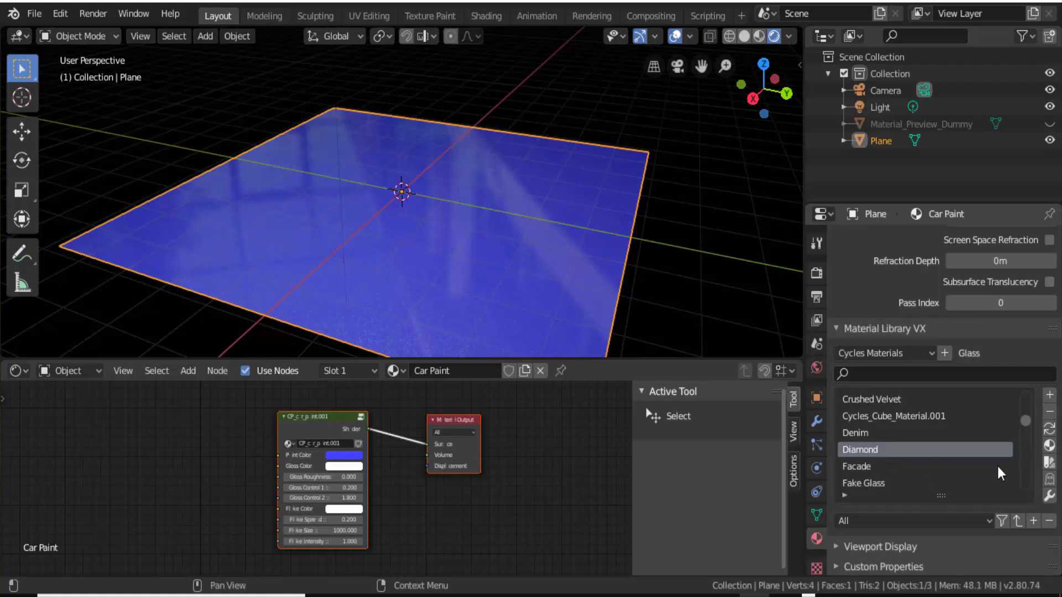
pyautogui.click(1049, 446)
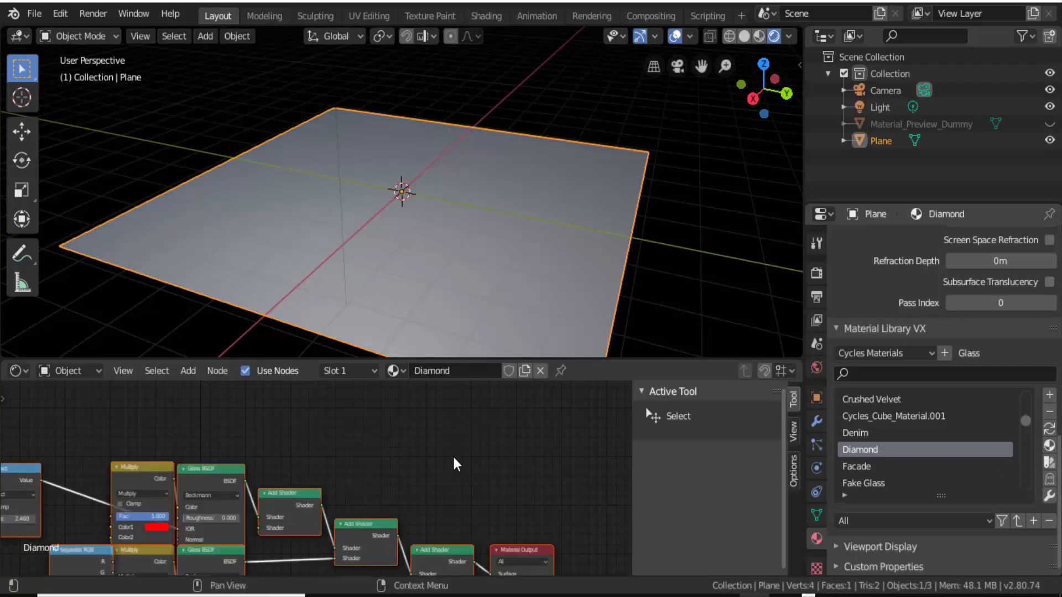
pyautogui.scroll(-7, 455, 469)
pyautogui.keyDown('shift'); pyautogui.moveTo(531, 485); pyautogui.dragTo(553, 462, button='middle'); pyautogui.keyUp('shift')
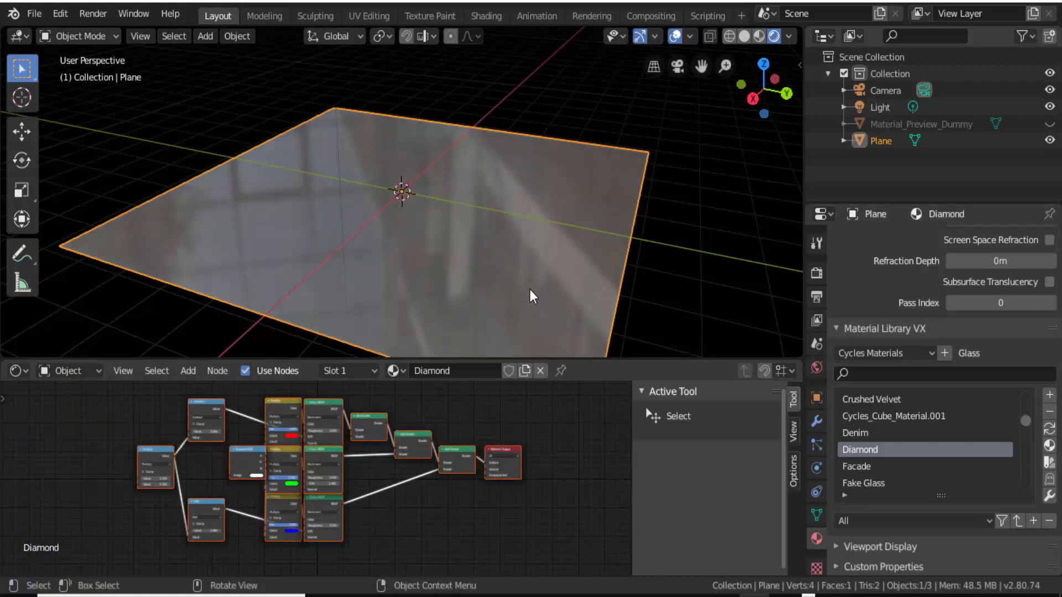
pyautogui.scroll(4, 531, 297)
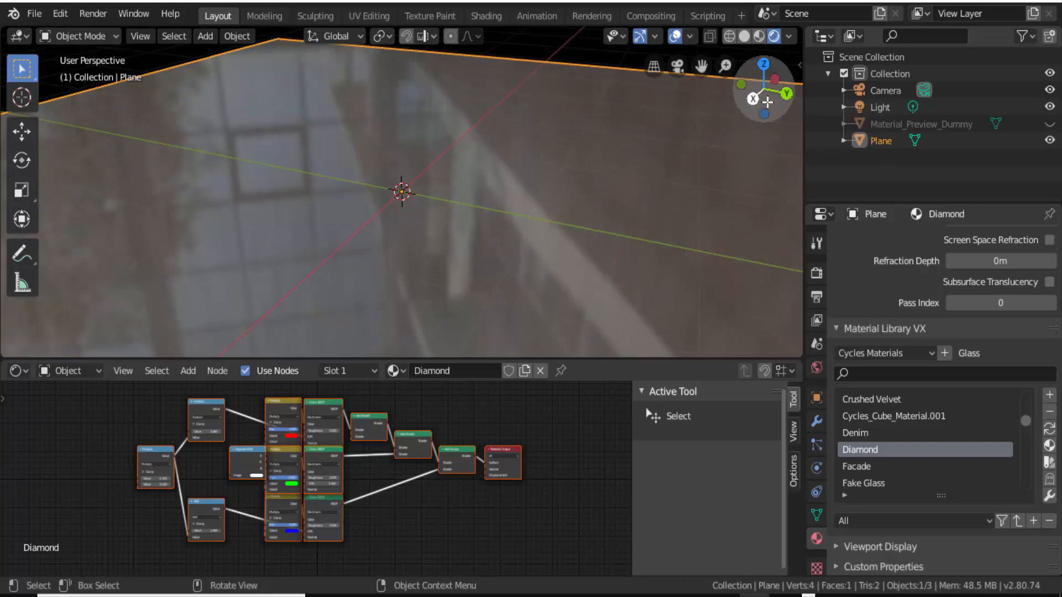
pyautogui.moveTo(762, 105); pyautogui.dragTo(763, 133)
pyautogui.scroll(-10, 586, 169)
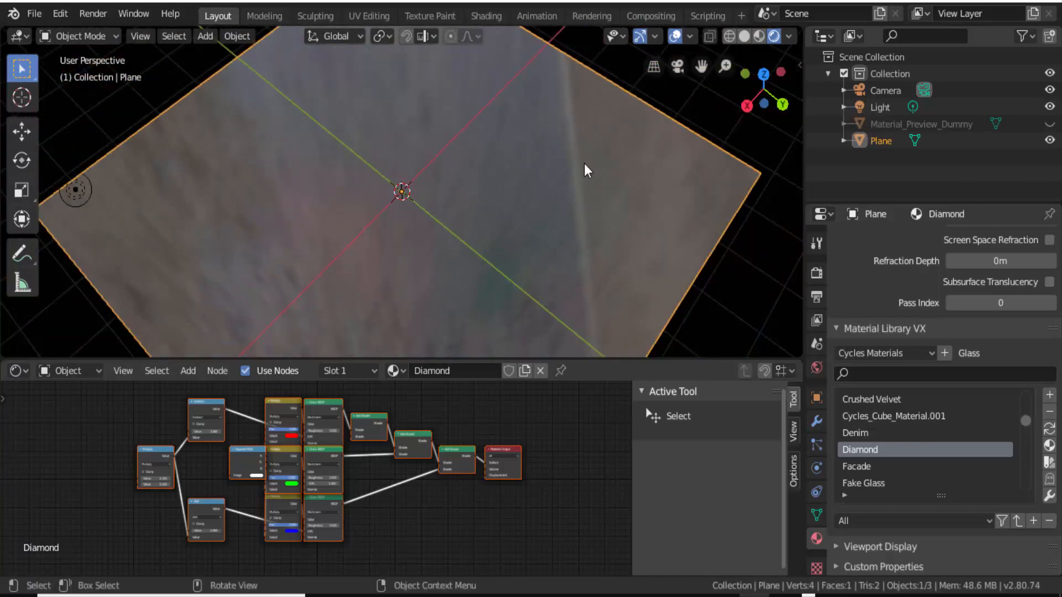
pyautogui.scroll(2, 586, 170)
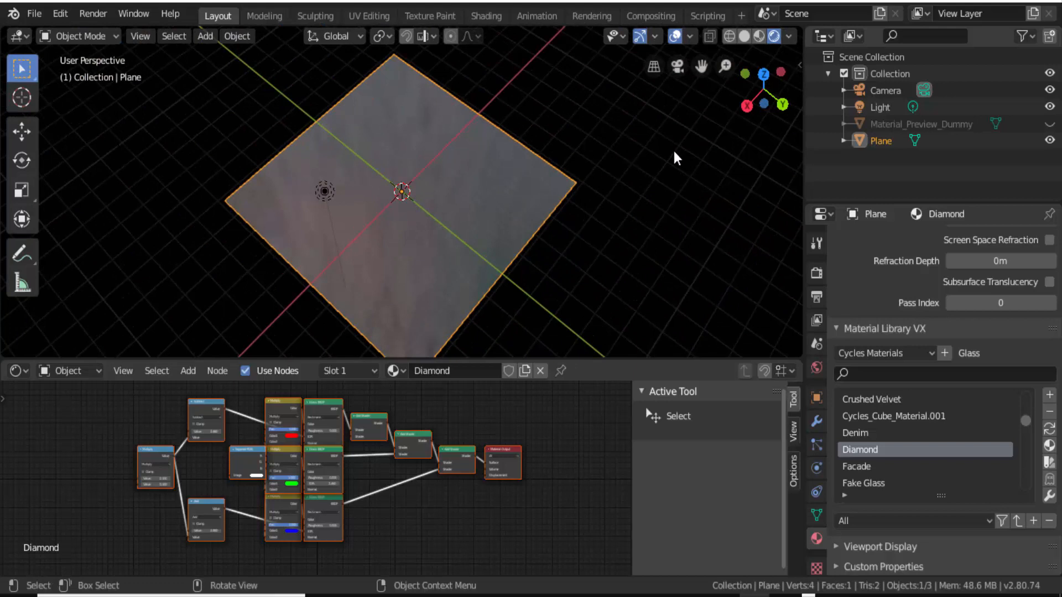
# Step: Replace the plane's material with Lemon from the Cycles Materials library and view its bumpy surface
pyautogui.scroll(-10, 879, 442)
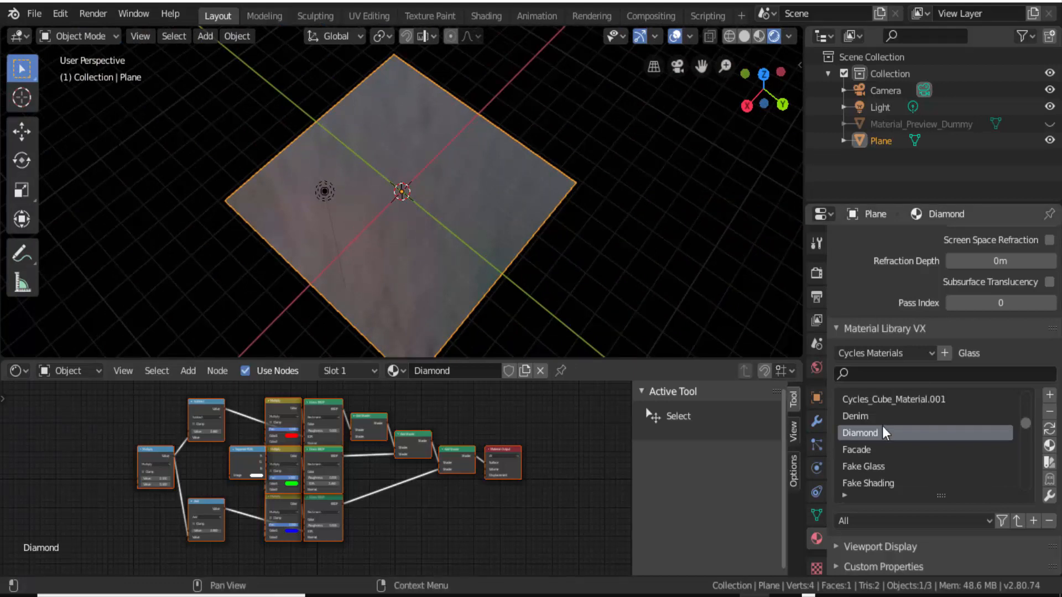
pyautogui.scroll(-3, 884, 433)
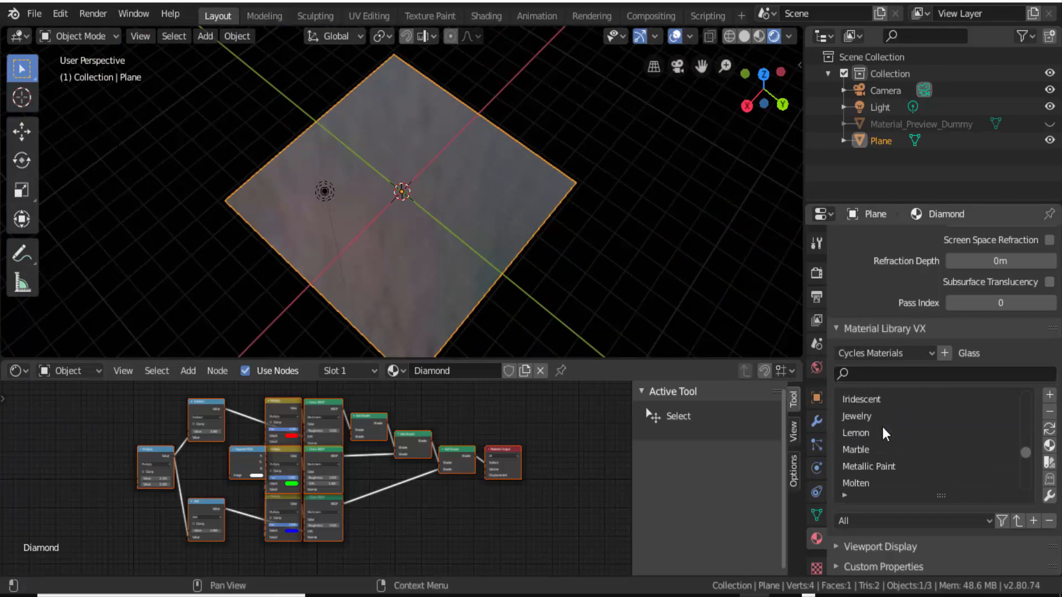
pyautogui.click(858, 433)
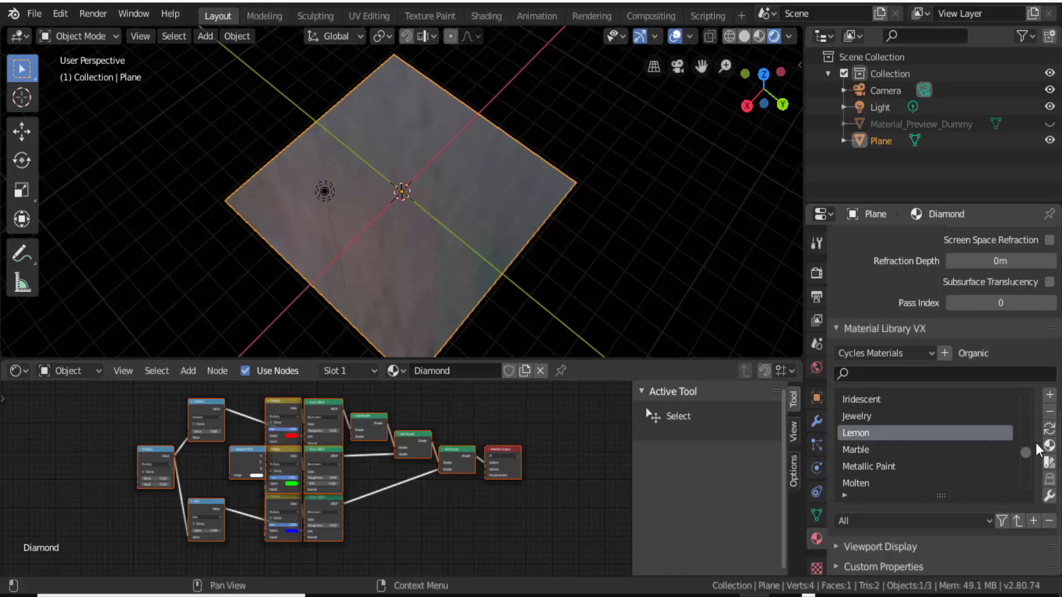
pyautogui.click(1049, 445)
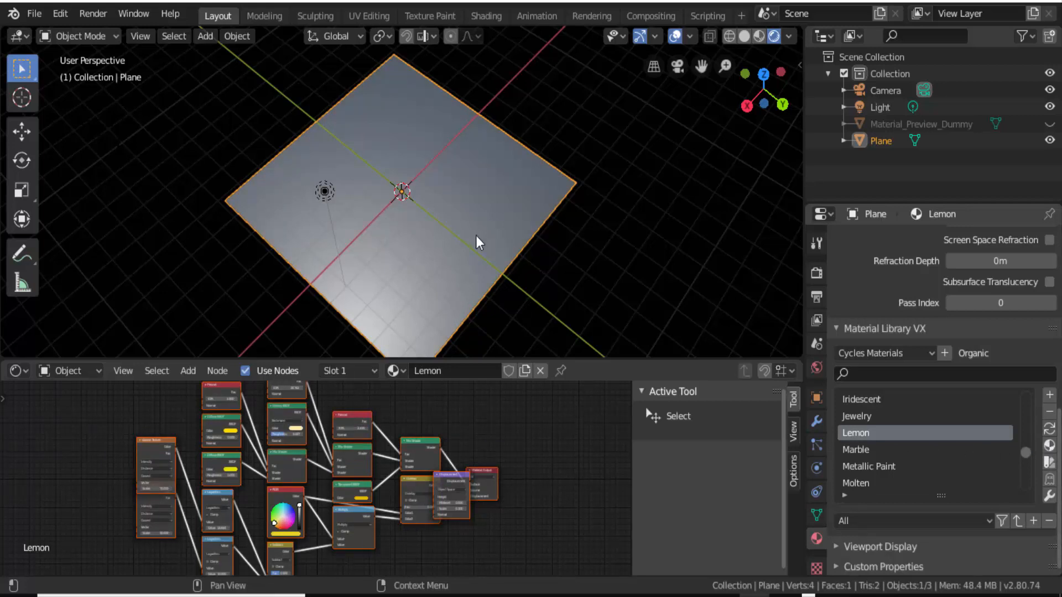
pyautogui.scroll(4, 476, 239)
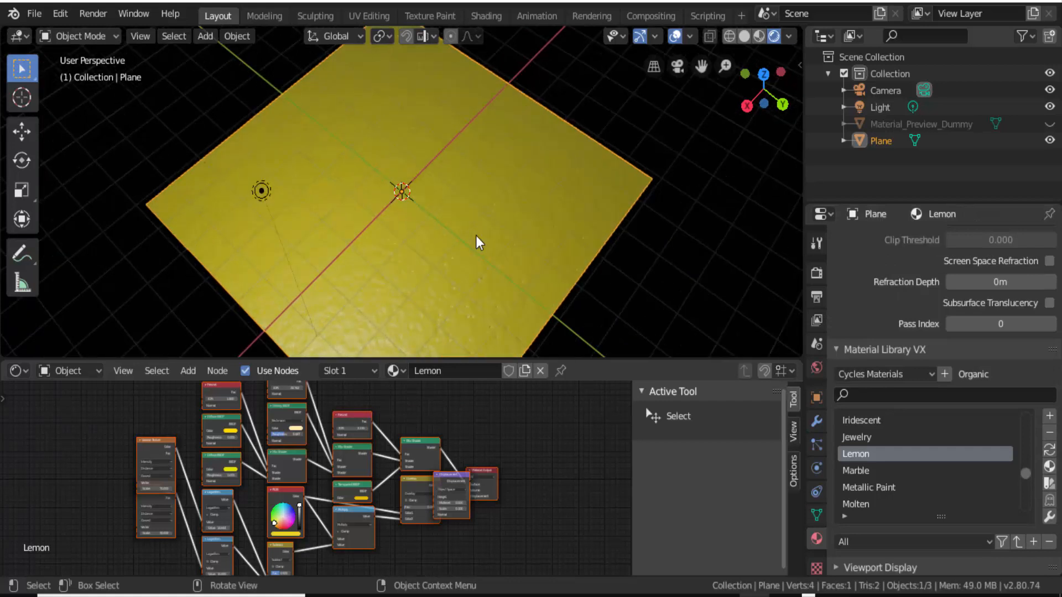
pyautogui.scroll(-2, 664, 158)
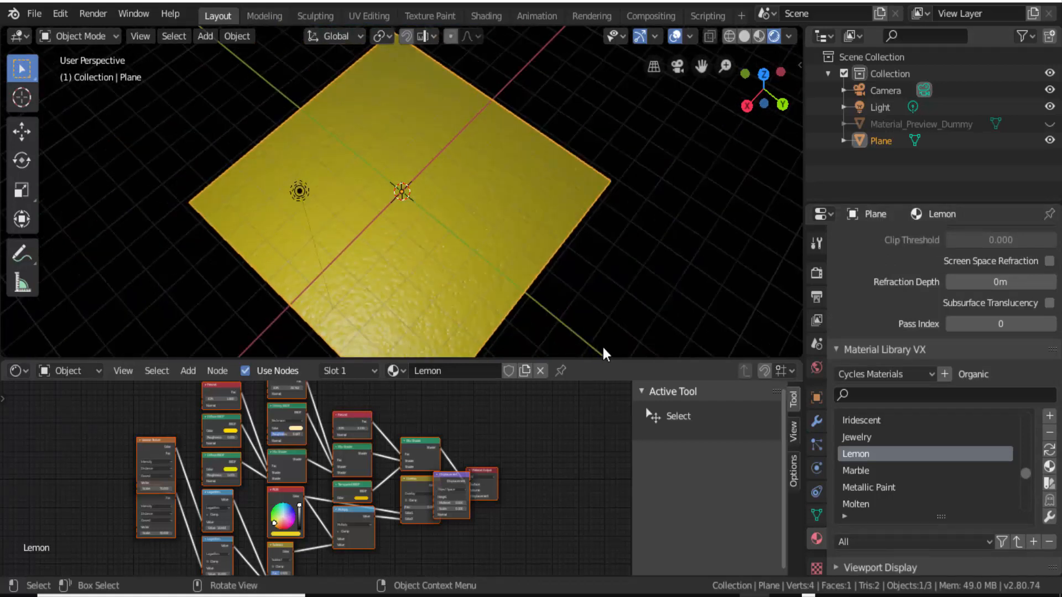
# Step: Enlarge the 3D viewport by shrinking the Shader Editor and inspect the Lemon surface up close and from a lower angle
pyautogui.moveTo(597, 359); pyautogui.dragTo(597, 517)
pyautogui.scroll(3, 533, 382)
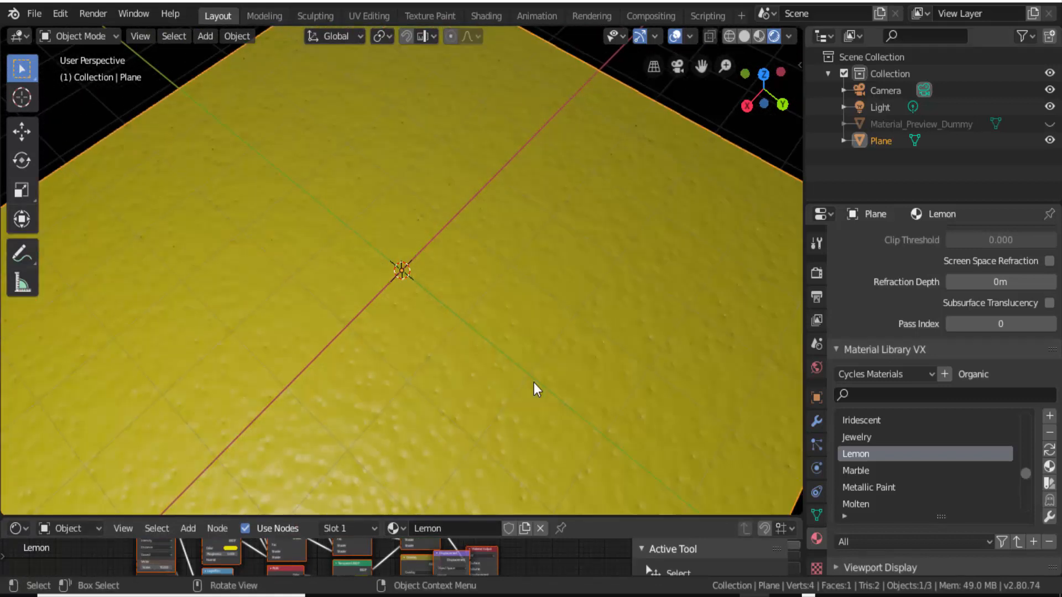
pyautogui.scroll(-3, 533, 382)
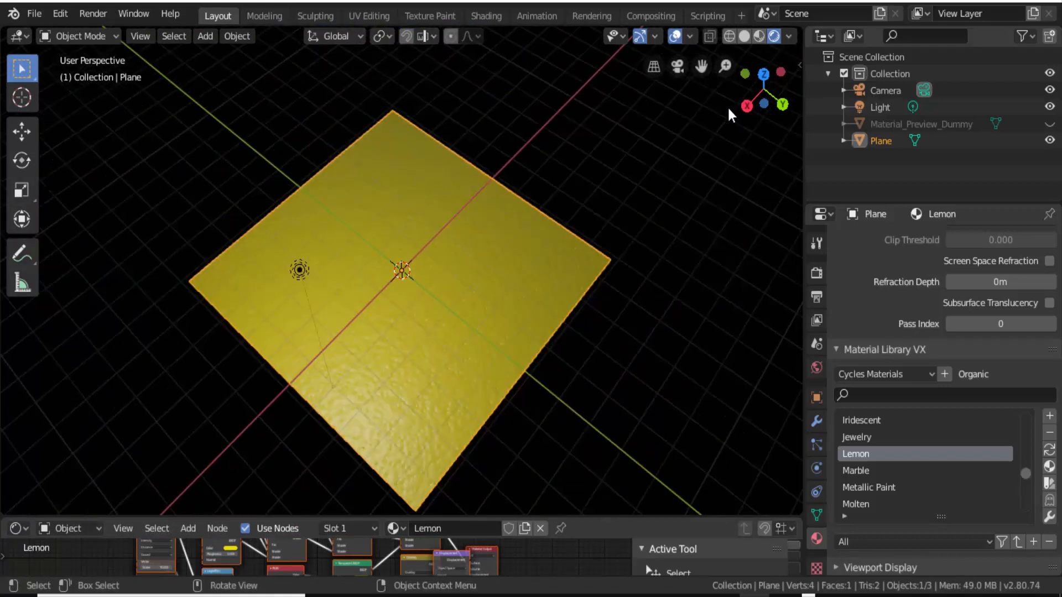
pyautogui.moveTo(736, 88); pyautogui.dragTo(737, 93)
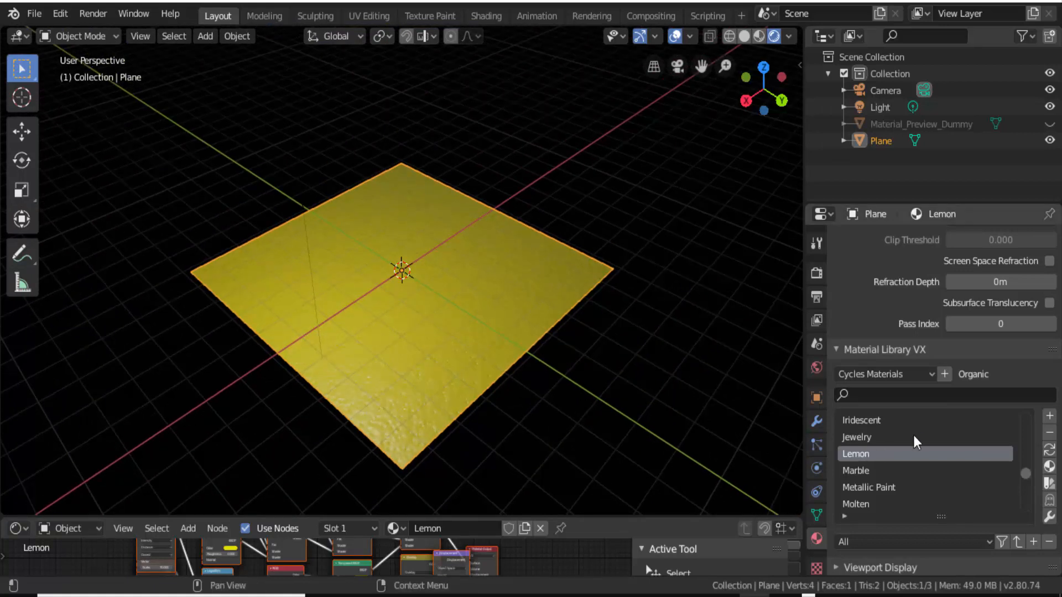
# Step: Add a second material slot to the plane and create a new material in it
pyautogui.scroll(12, 859, 326)
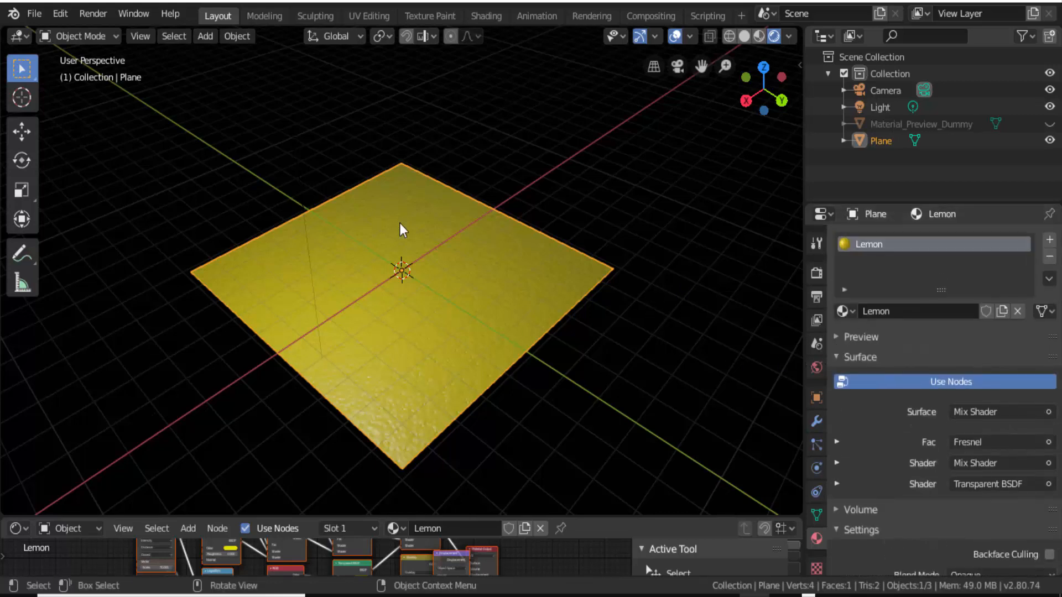
pyautogui.scroll(-4, 846, 387)
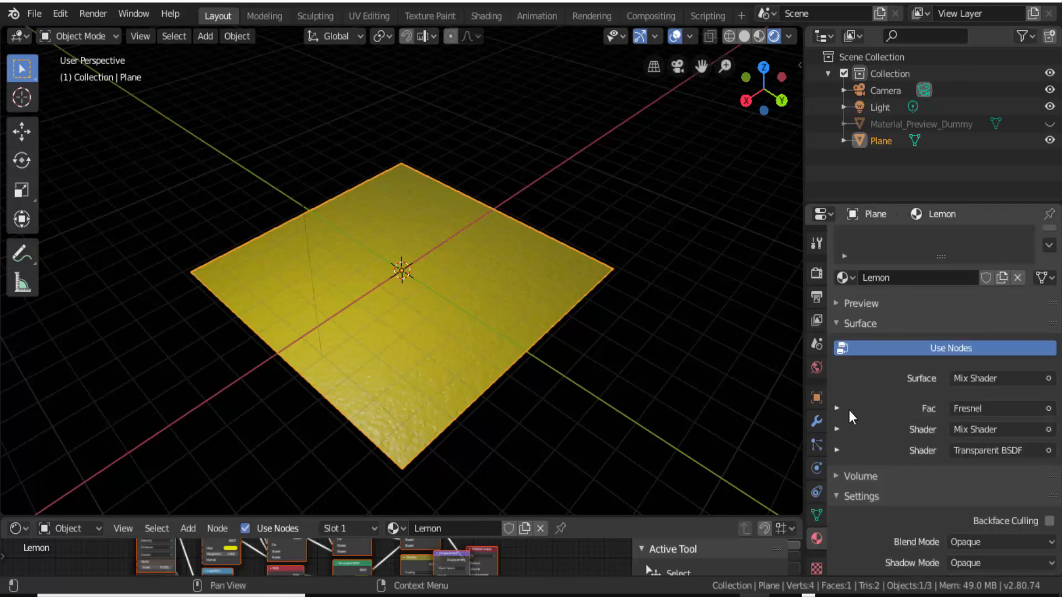
pyautogui.scroll(-5, 850, 416)
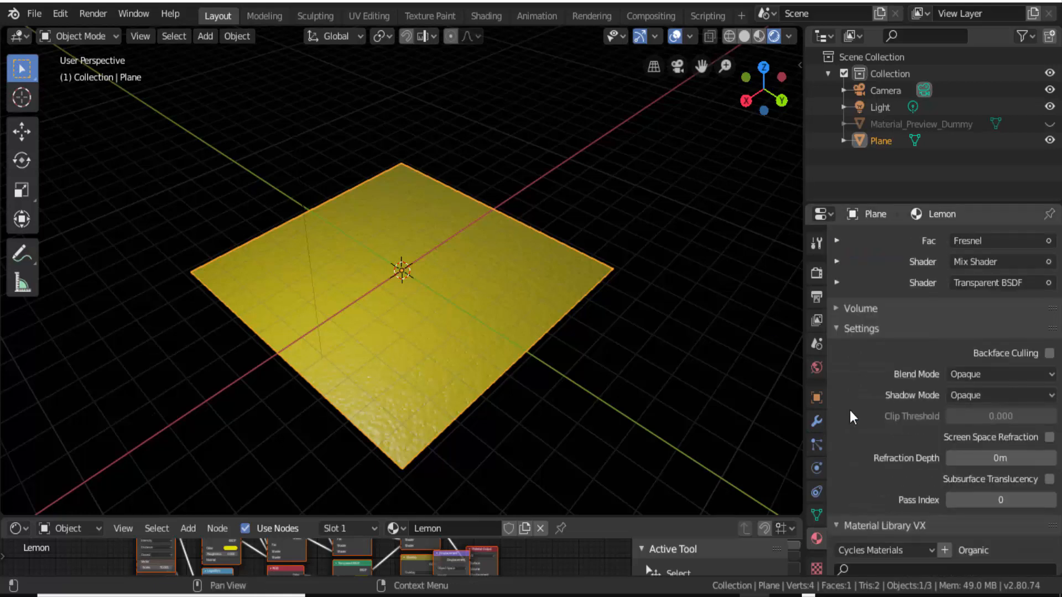
pyautogui.scroll(9, 850, 416)
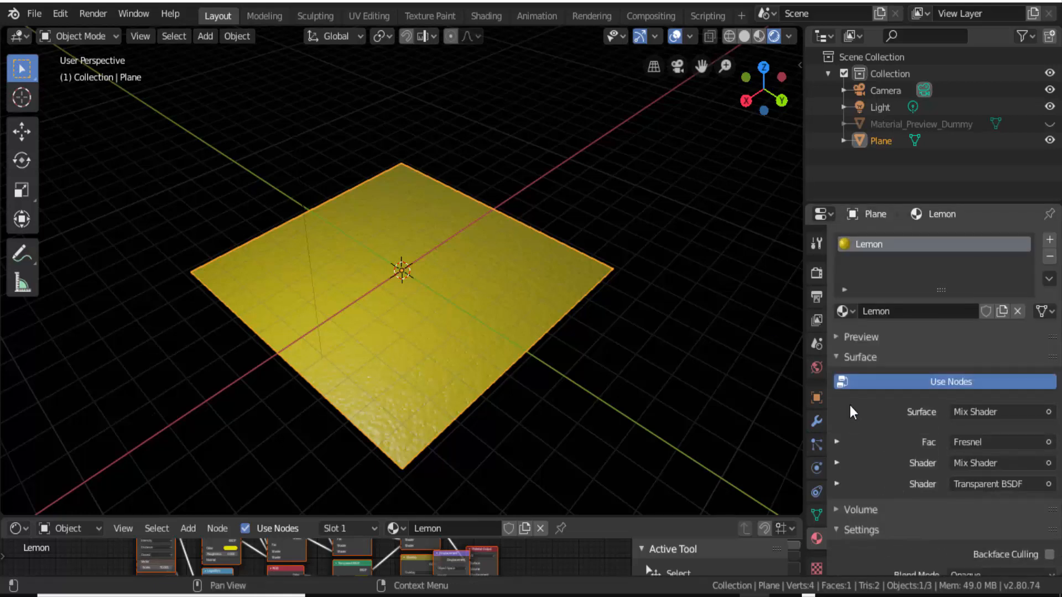
pyautogui.click(1049, 239)
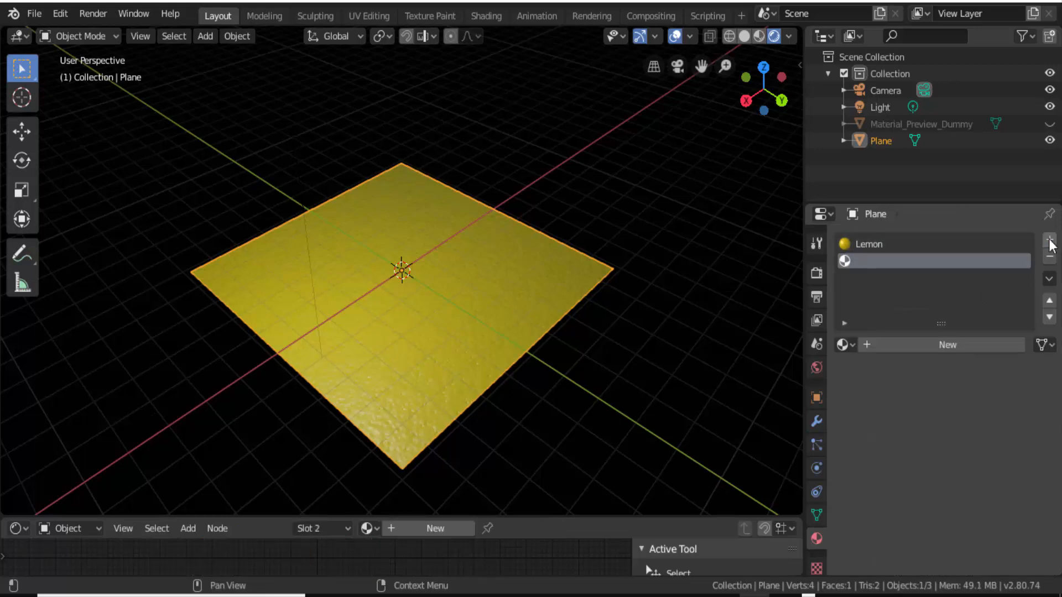
pyautogui.click(957, 347)
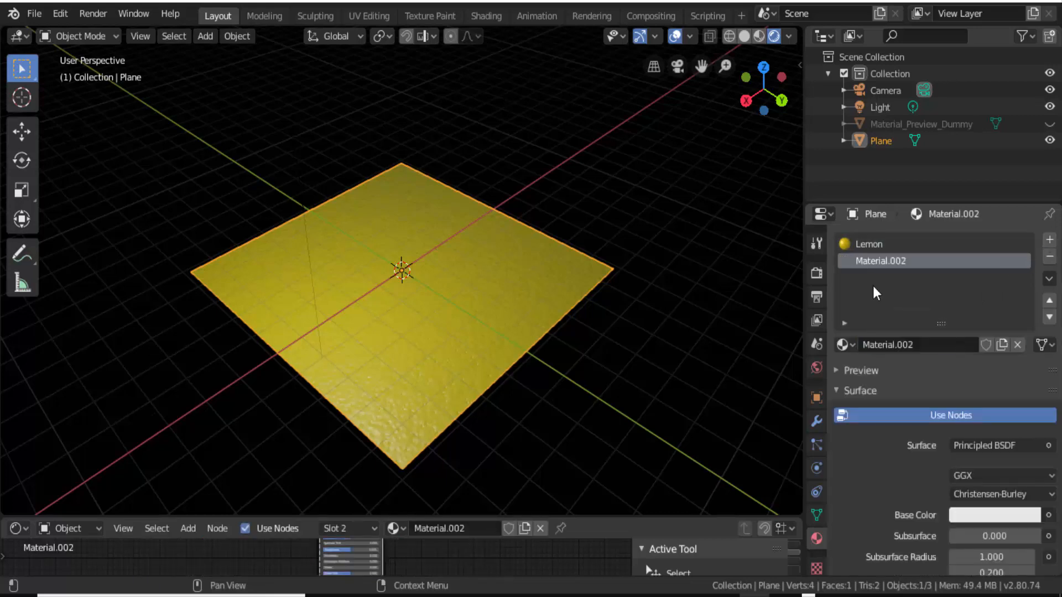
# Step: Apply the Planet Plane material from the Cycles Materials library to the second material slot and slightly enlarge the Shader Editor
pyautogui.scroll(-15, 881, 491)
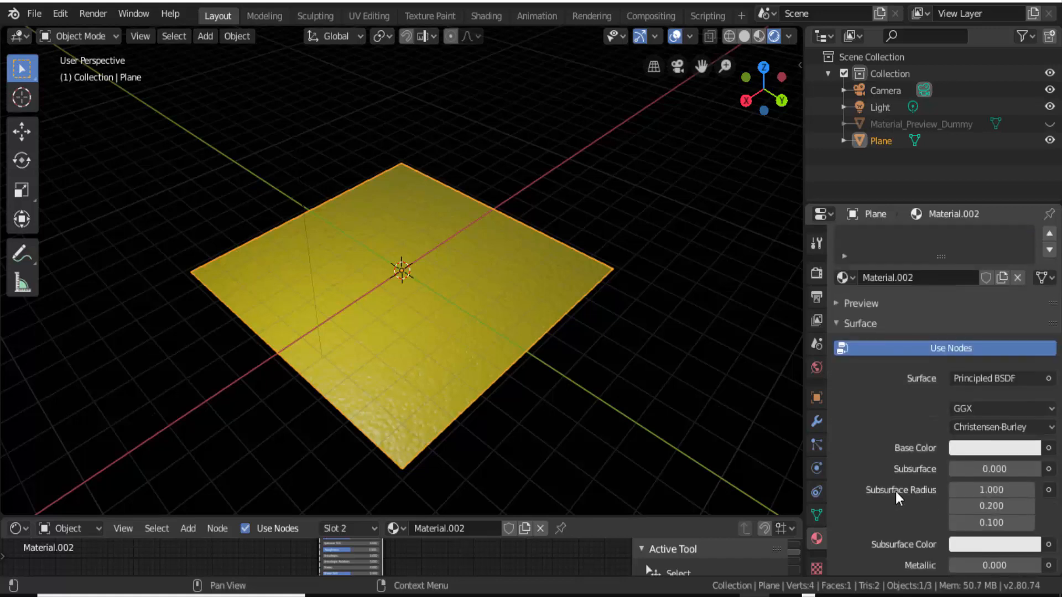
pyautogui.scroll(-12, 897, 471)
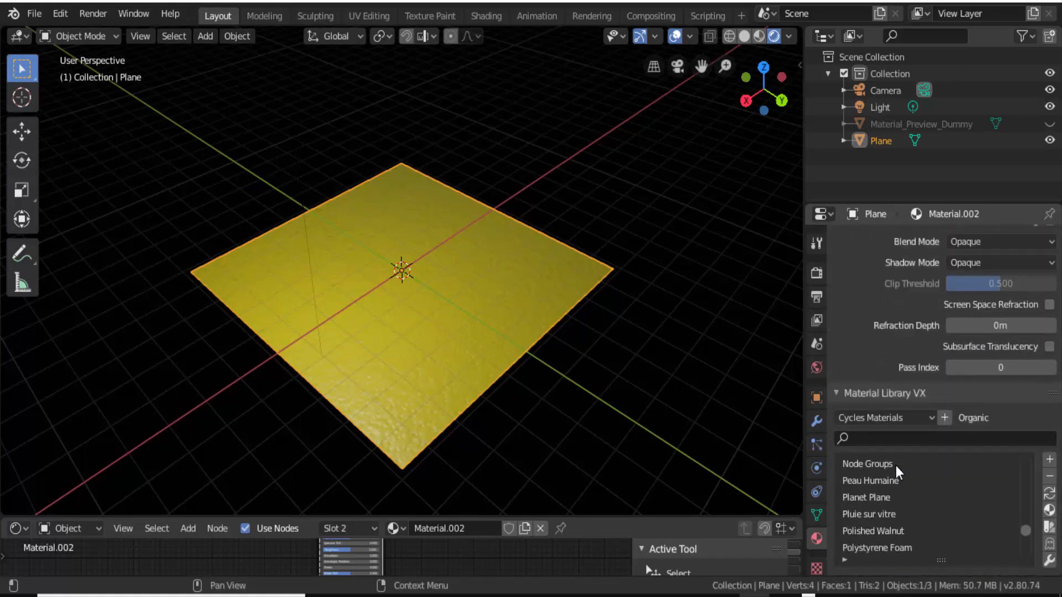
pyautogui.click(873, 498)
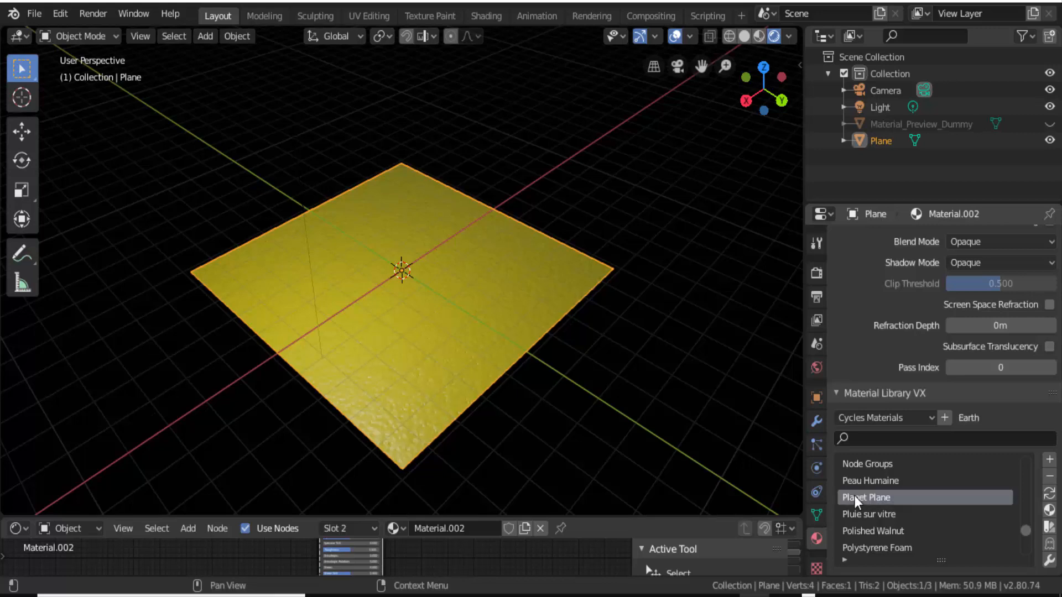
pyautogui.click(1043, 512)
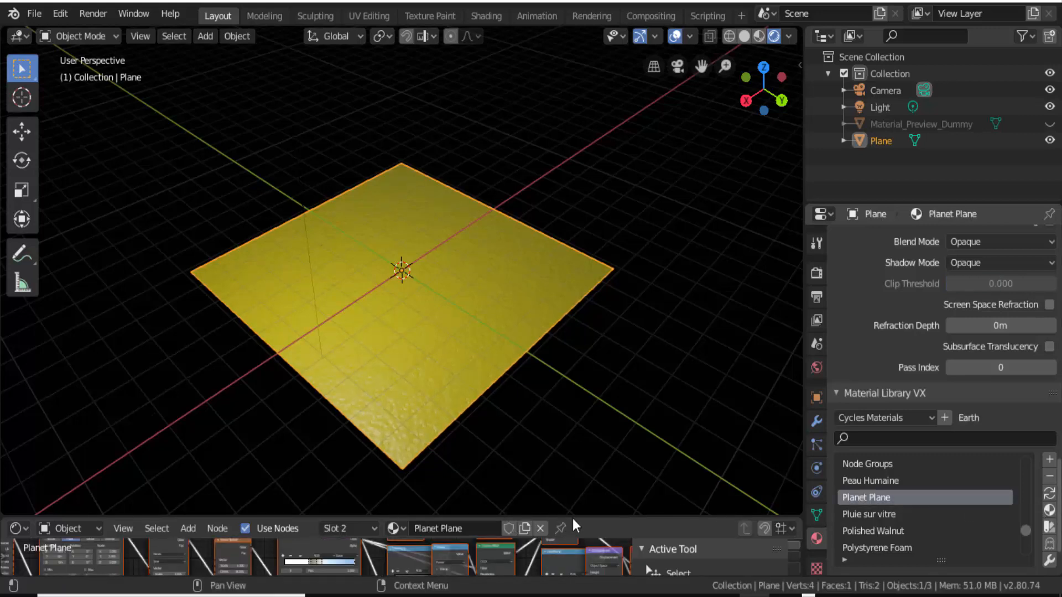
pyautogui.moveTo(600, 521); pyautogui.dragTo(597, 492)
# Step: Assign the Planet Plane material slot to the plane's face in Edit Mode
pyautogui.scroll(7, 861, 291)
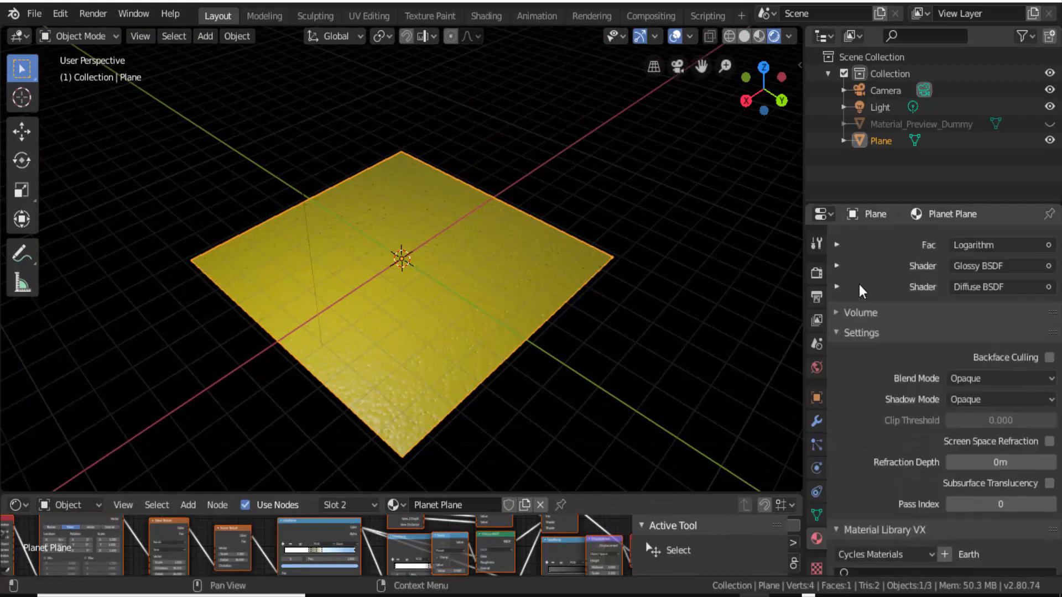
pyautogui.scroll(8, 861, 291)
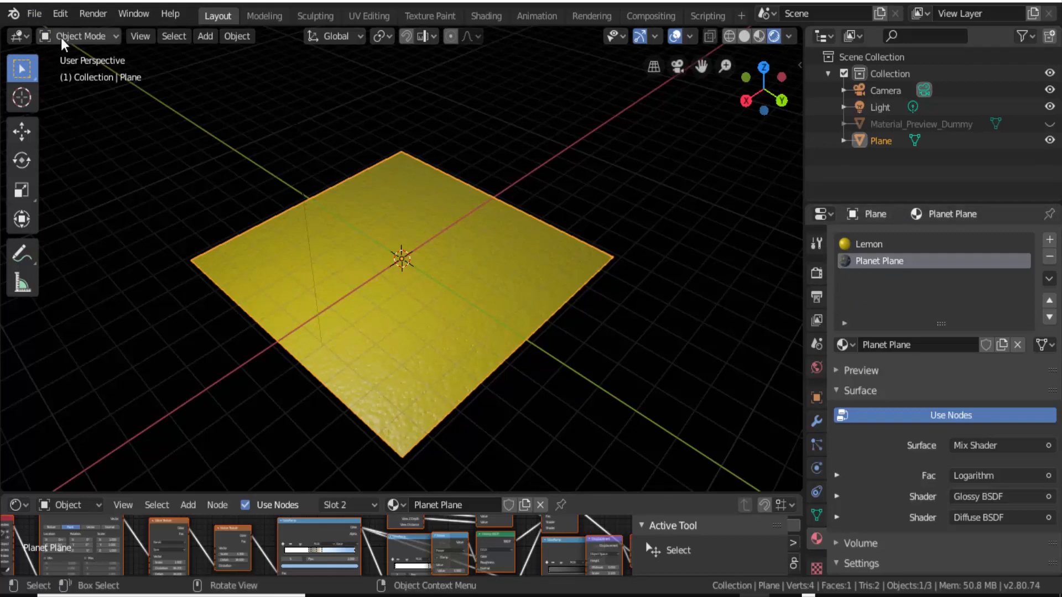
pyautogui.click(78, 38)
pyautogui.click(77, 80)
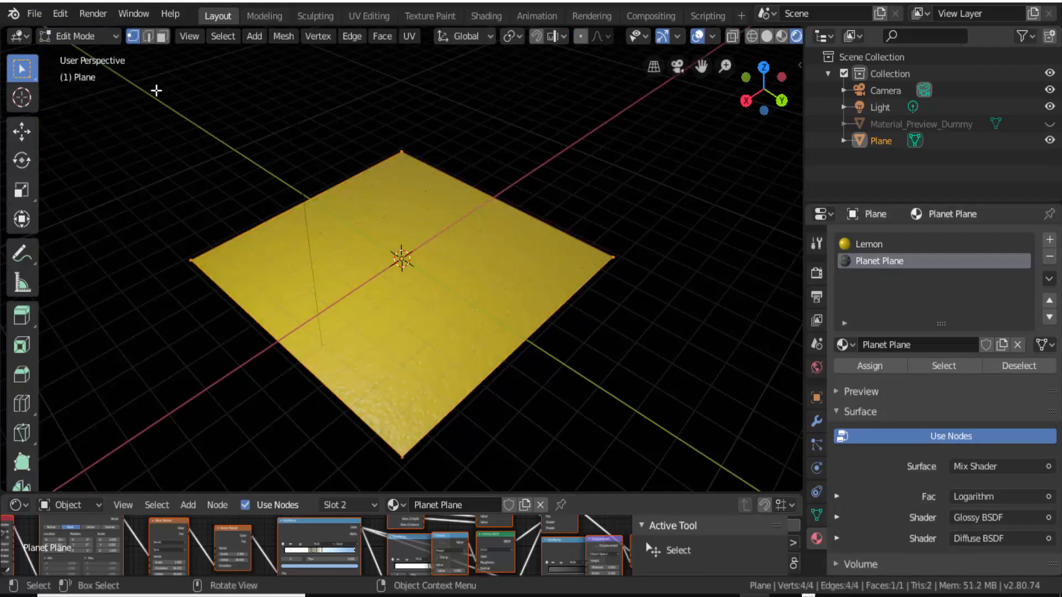
pyautogui.click(869, 368)
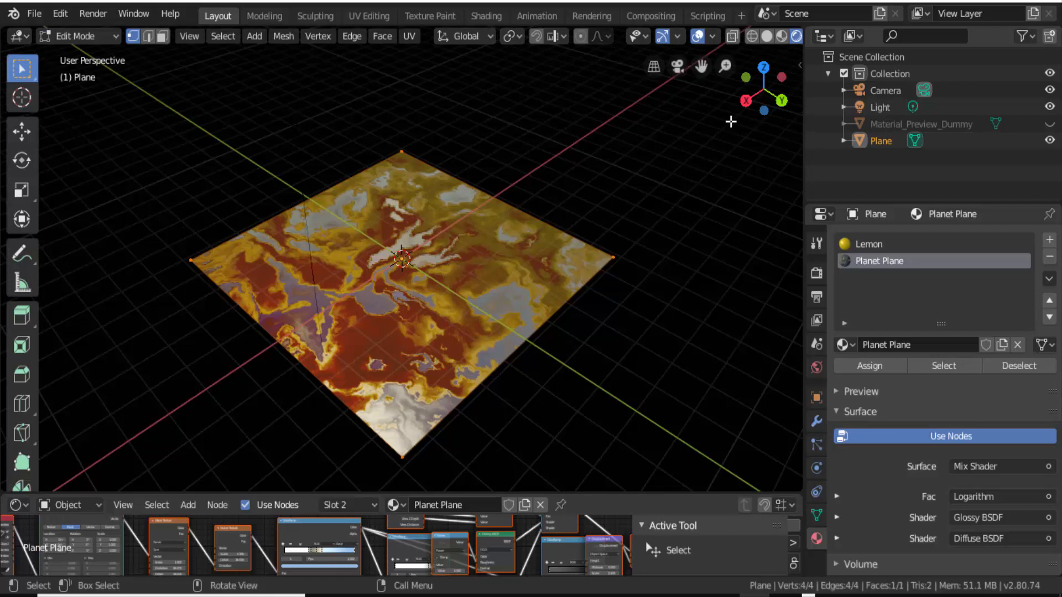
# Step: Inspect the Planet Plane surface up close, return to Object Mode and view the plane from another side
pyautogui.scroll(6, 612, 211)
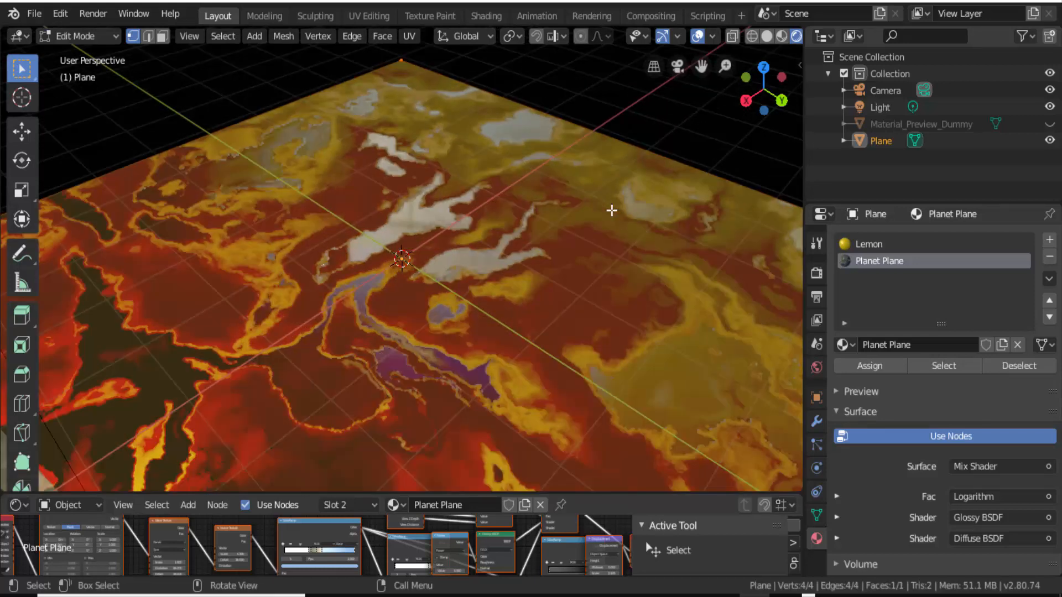
pyautogui.scroll(-5, 612, 211)
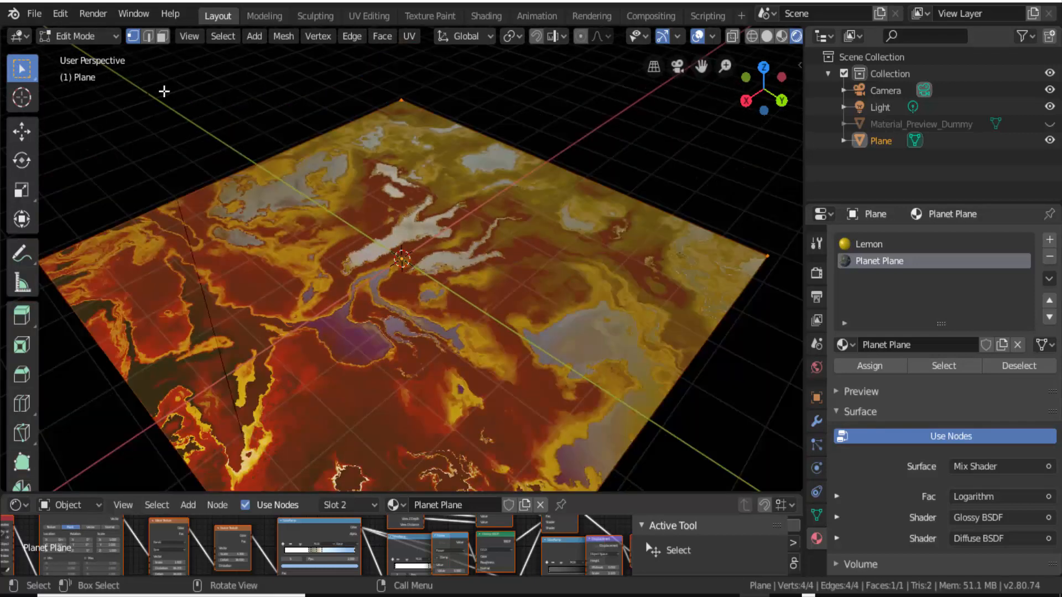
pyautogui.click(72, 37)
pyautogui.click(73, 57)
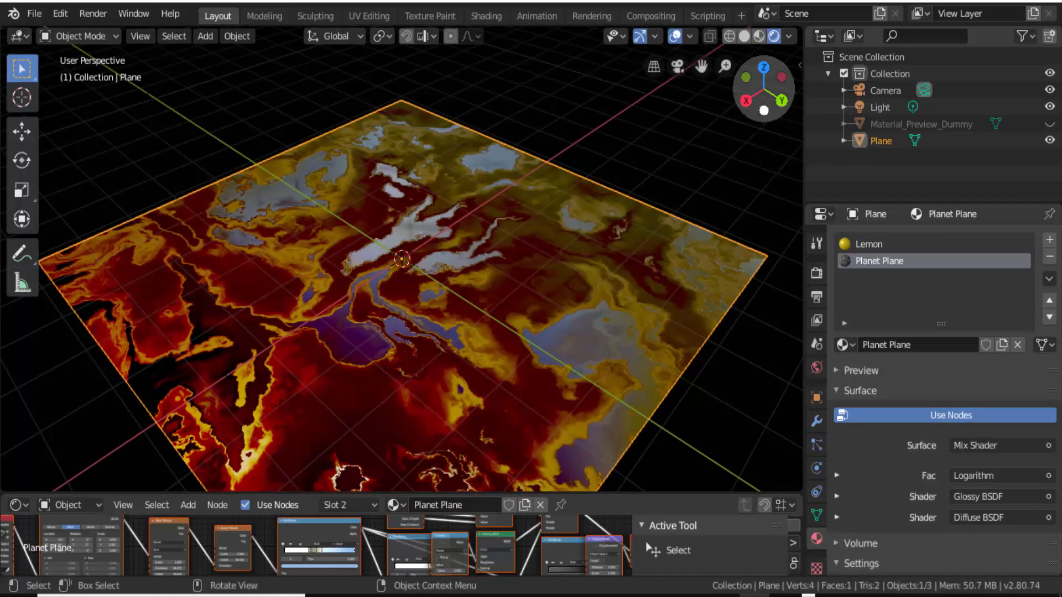
pyautogui.moveTo(758, 108); pyautogui.dragTo(691, 106)
pyautogui.moveTo(683, 199); pyautogui.dragTo(664, 210)
pyautogui.scroll(-4, 663, 210)
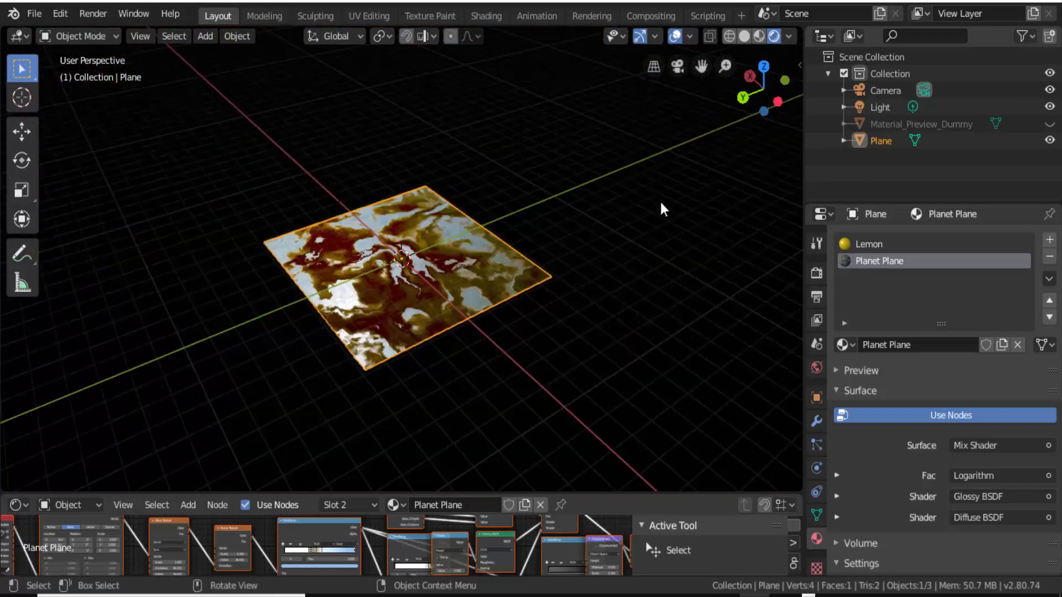